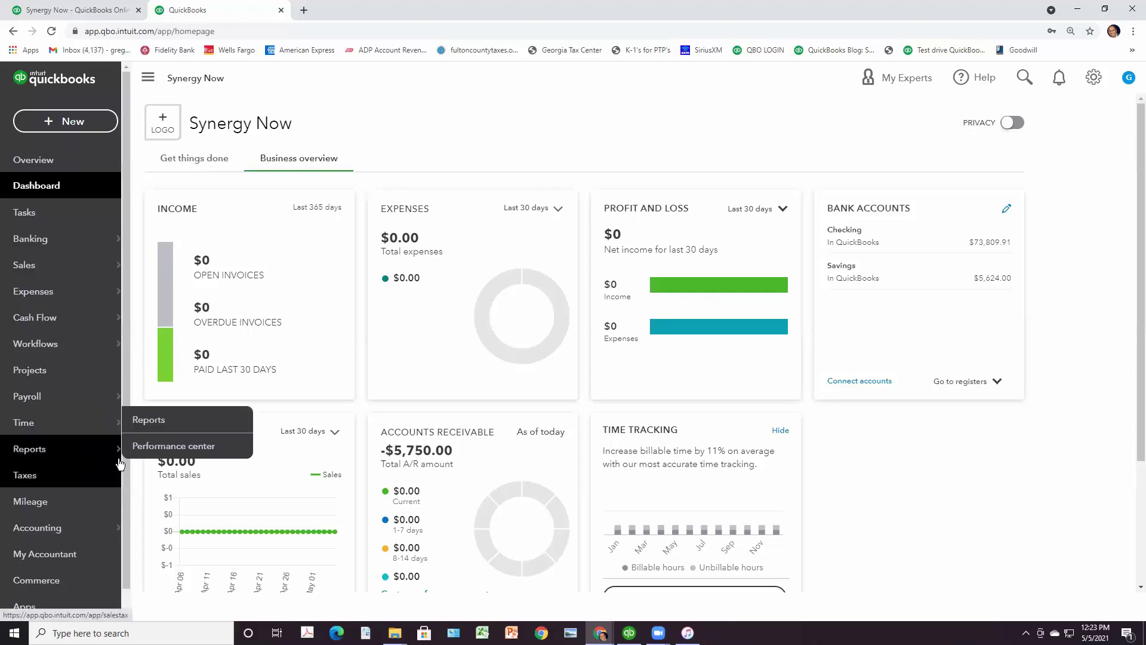
Step: Run the Profit and Loss report for Last Calendar Year and review its income and expenses
left_click(149, 421)
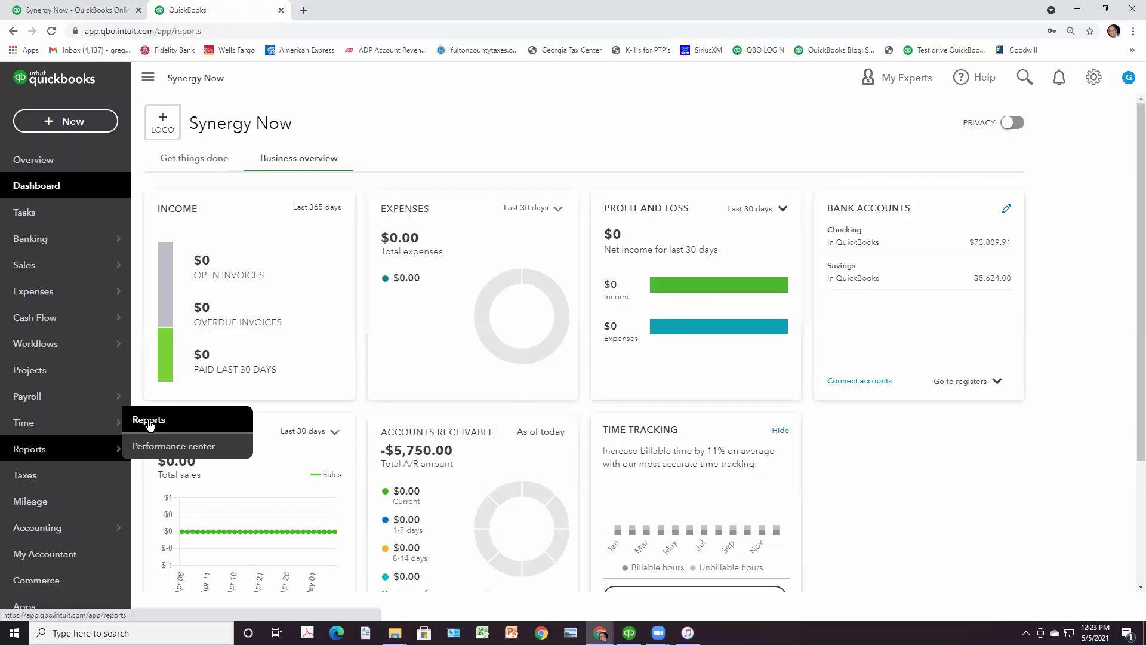
scroll(310, 411, "down", 4)
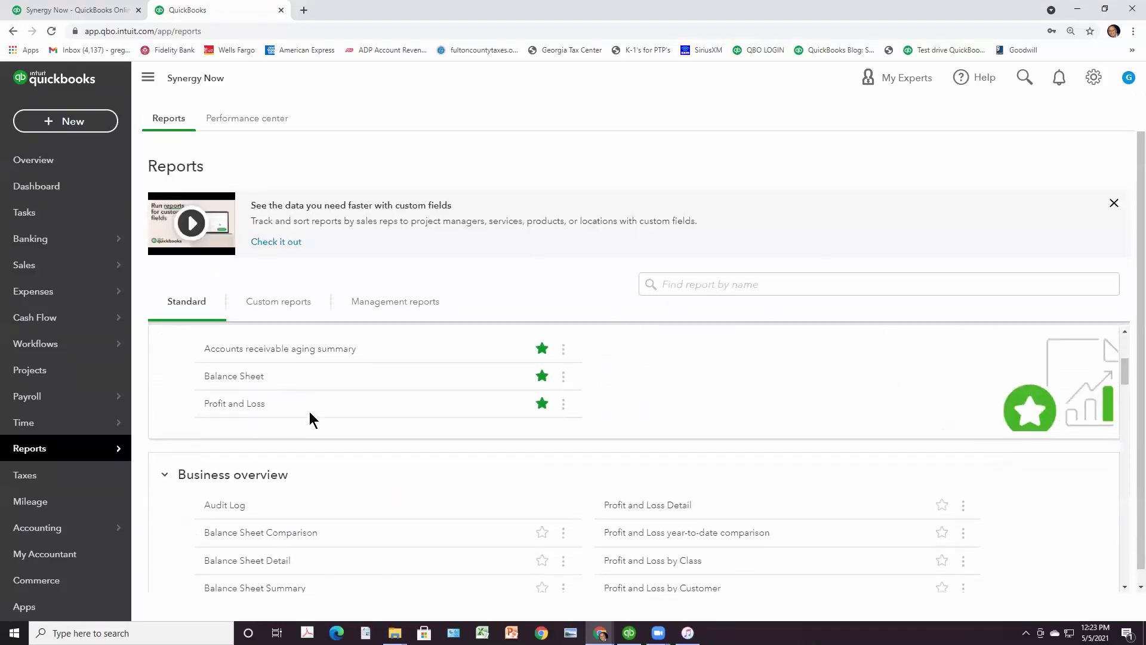
left_click(251, 395)
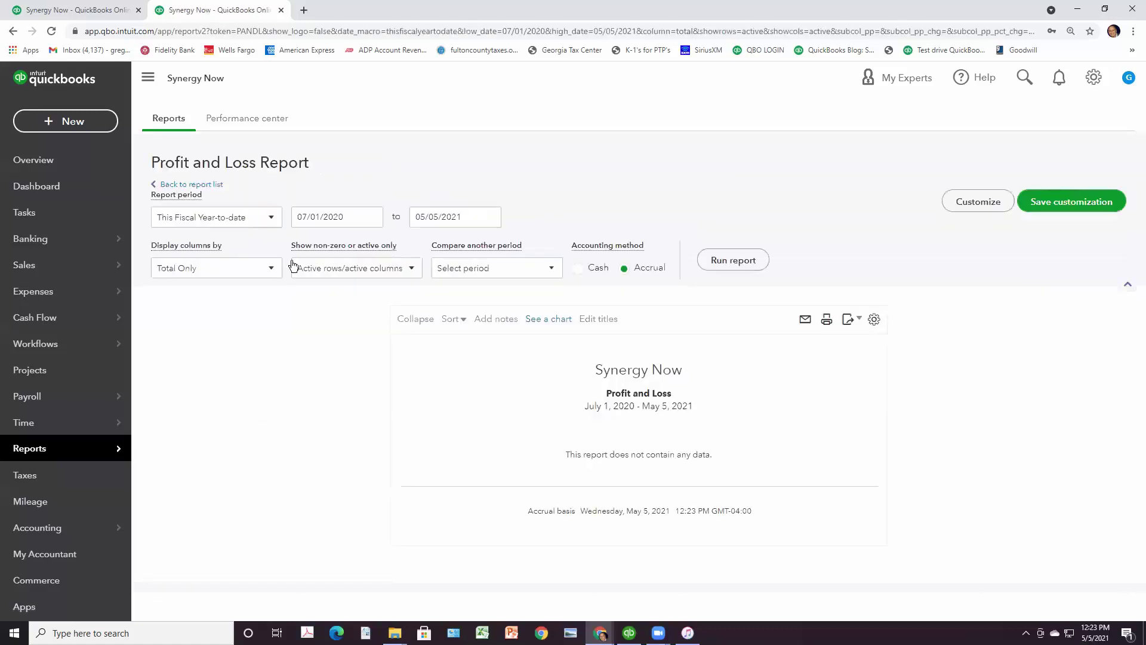
left_click(272, 219)
scroll(240, 389, "down", 3)
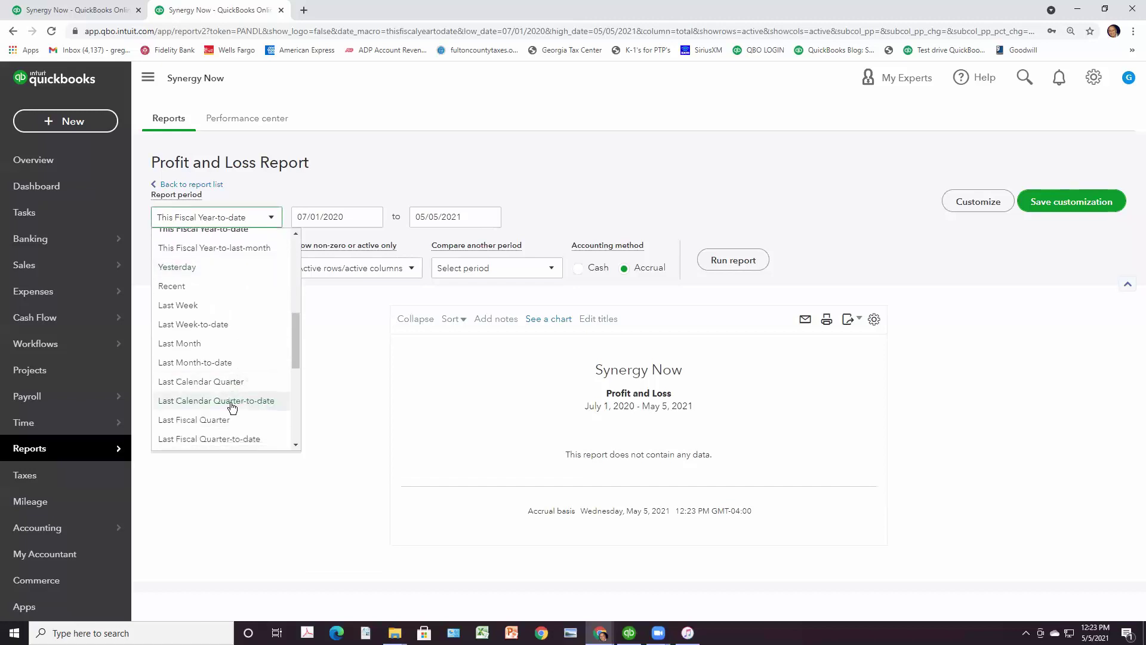
scroll(231, 400, "down", 3)
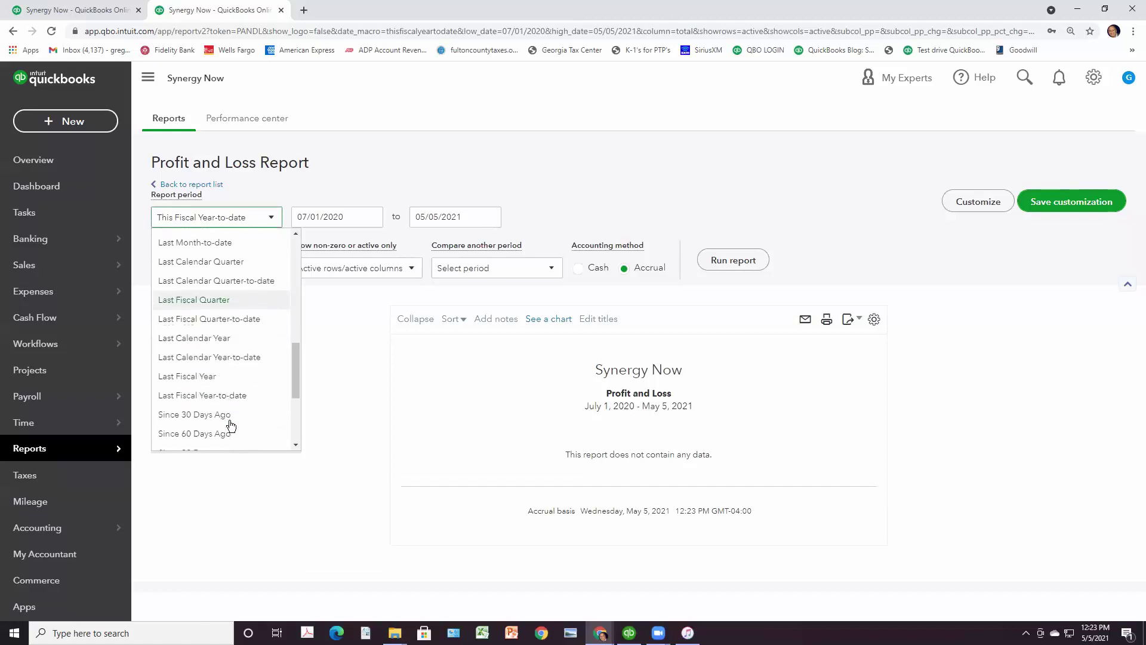
left_click(225, 338)
left_click(736, 263)
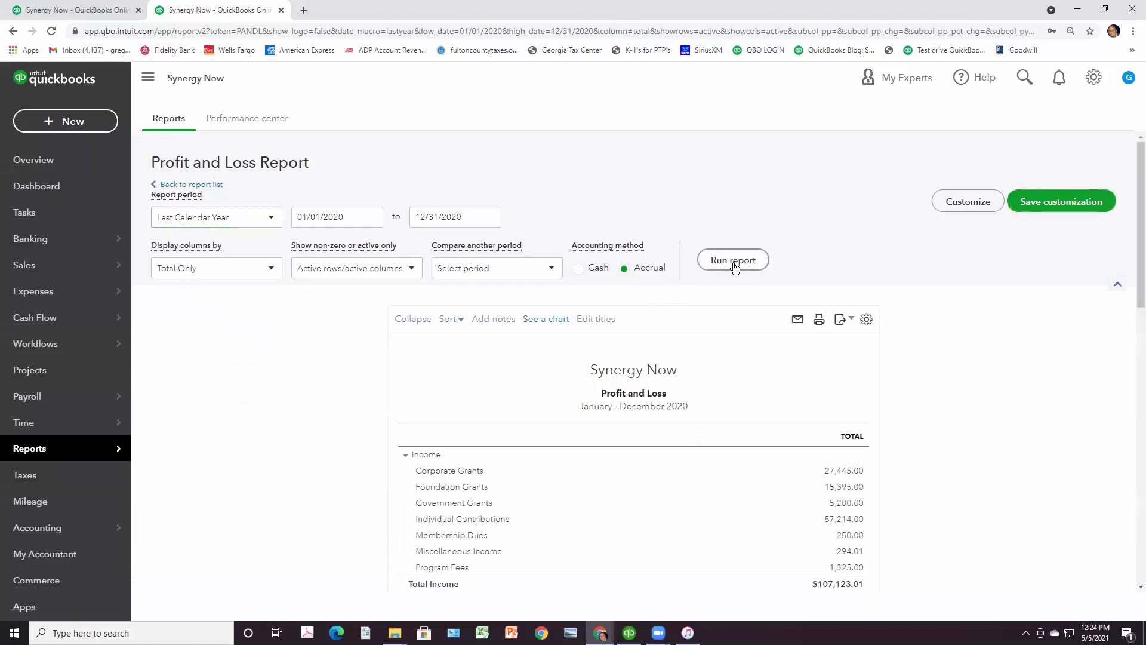
scroll(734, 266, "down", 3)
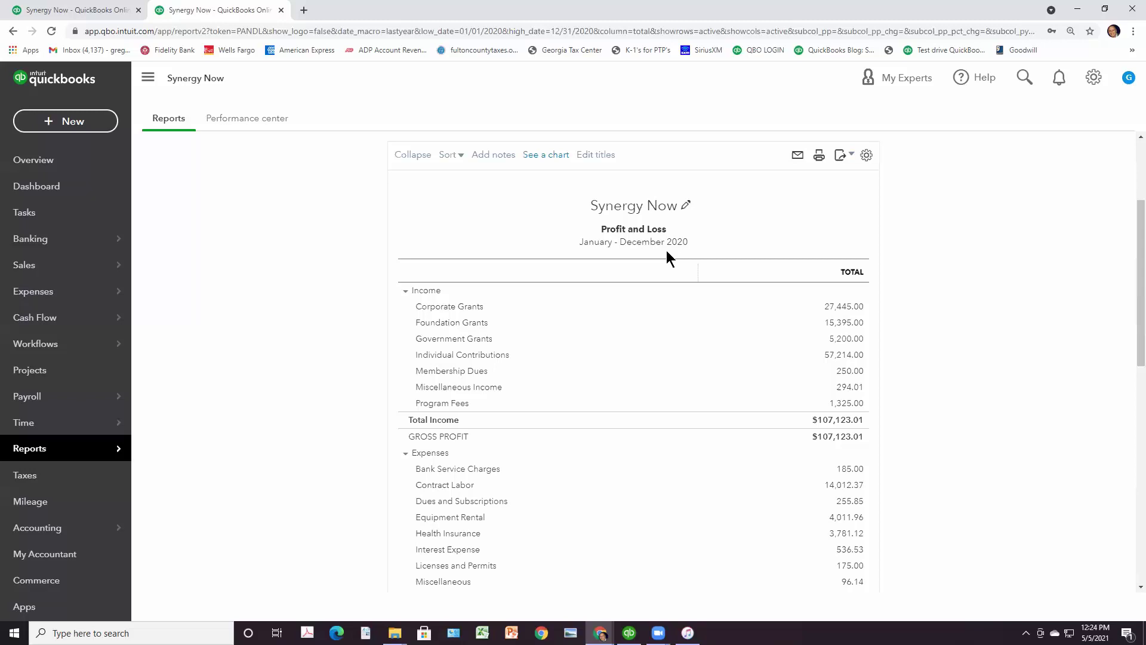
Step: Open the Checking account's reconciliation report for the 04/30/2021 statement and examine its cleared checks and payments
left_click(1092, 82)
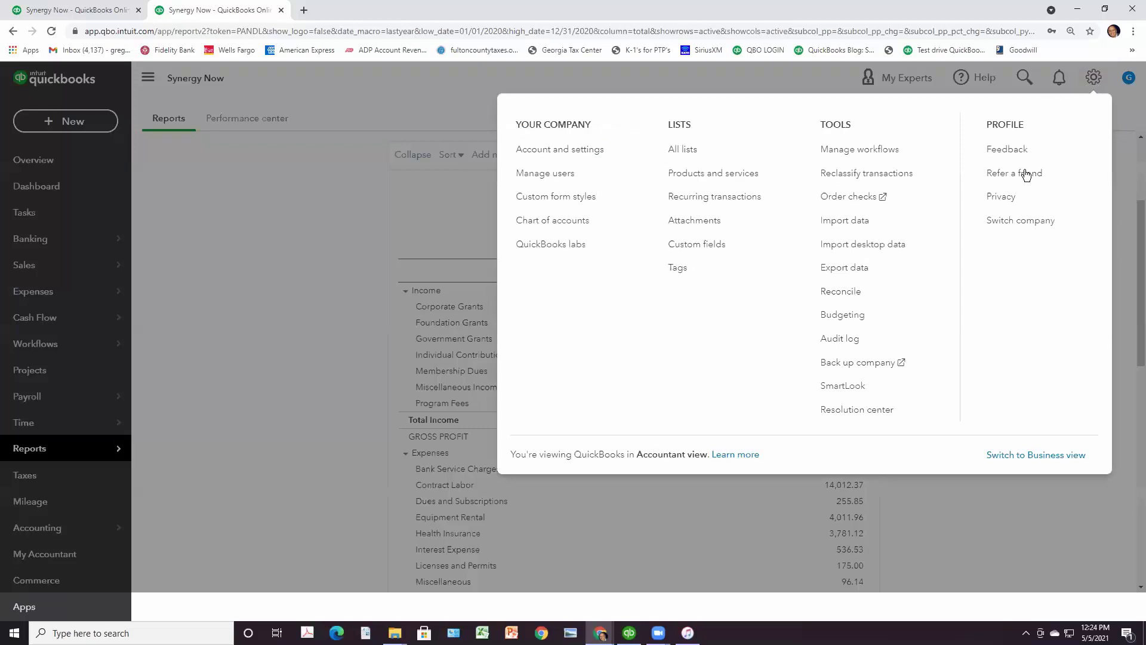
left_click(848, 293)
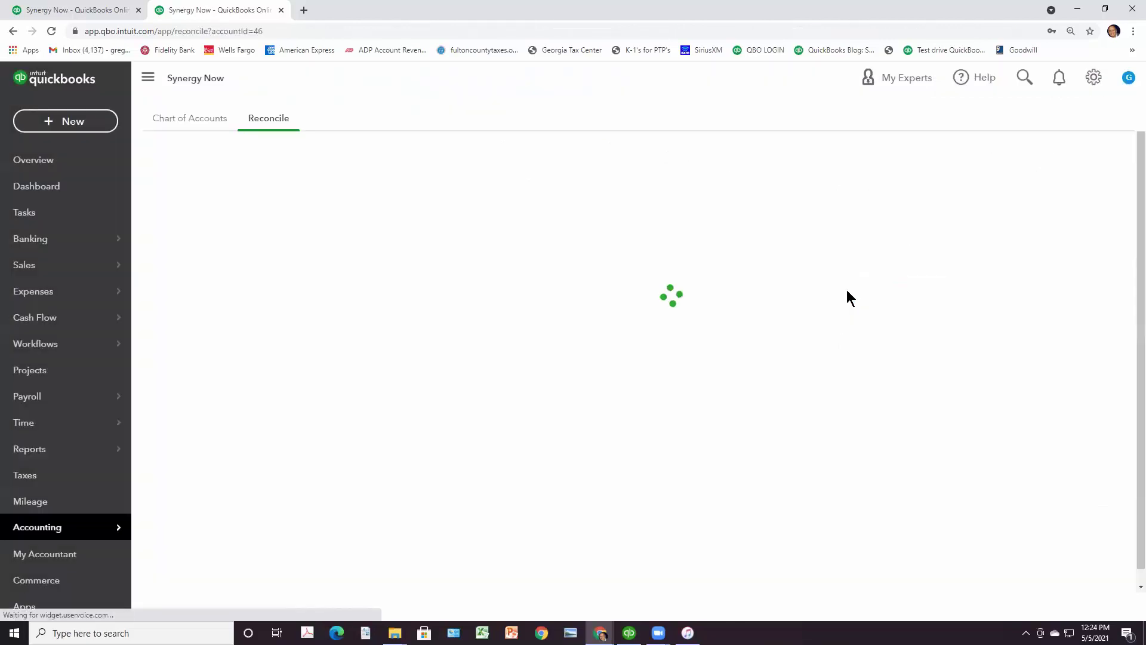
left_click(966, 167)
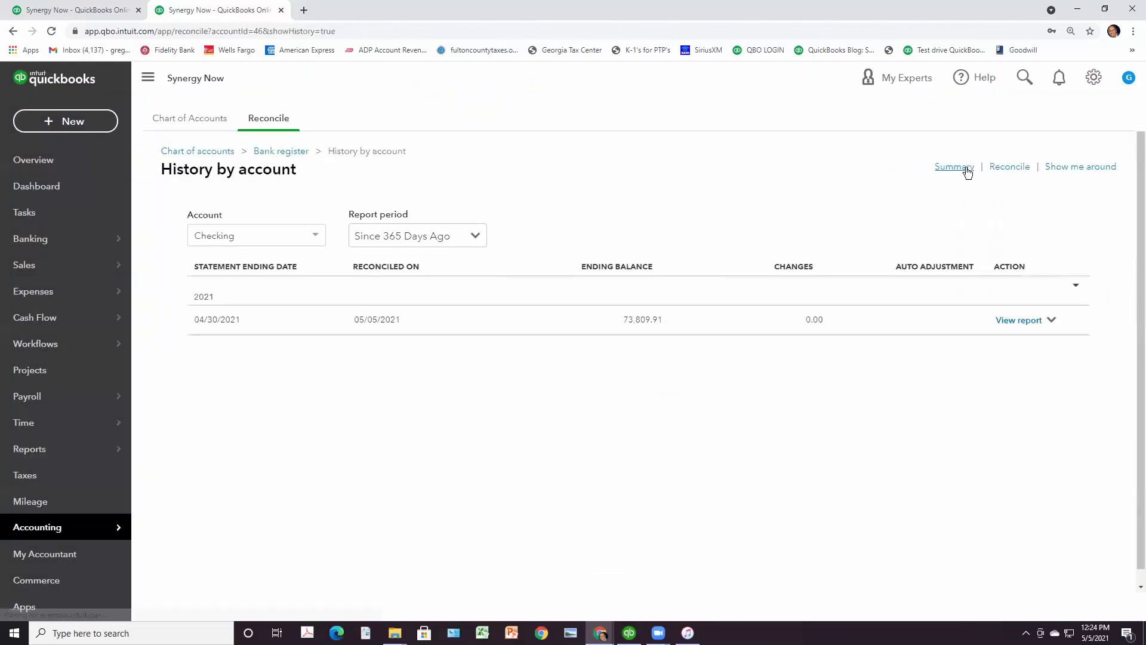
left_click(1005, 321)
scroll(1004, 327, "down", 8)
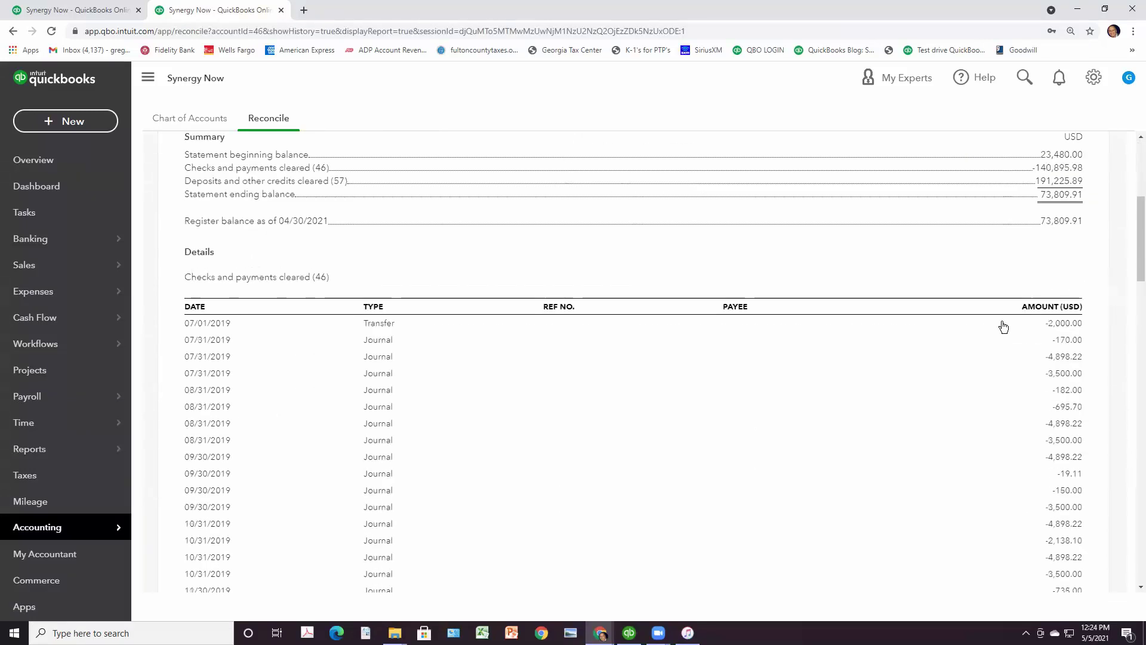
scroll(1002, 327, "down", 7)
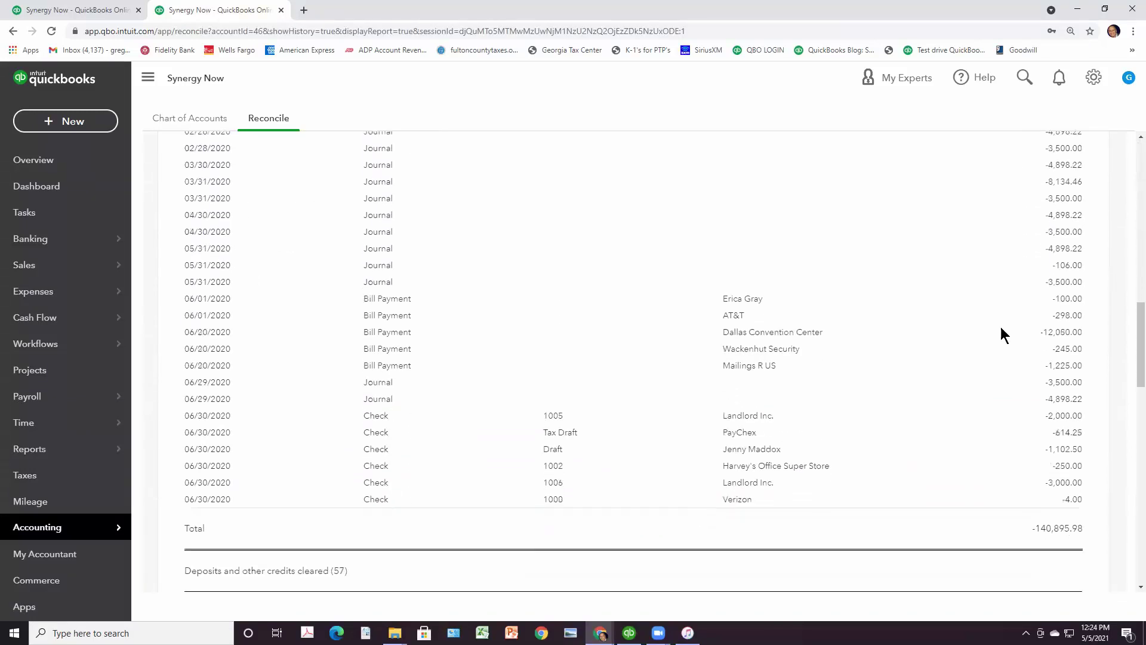
Step: Change the Telephone line amount on the reconciled 06/30/2020 Verizon check to 1,004.00 and save the modified check
left_click(739, 507)
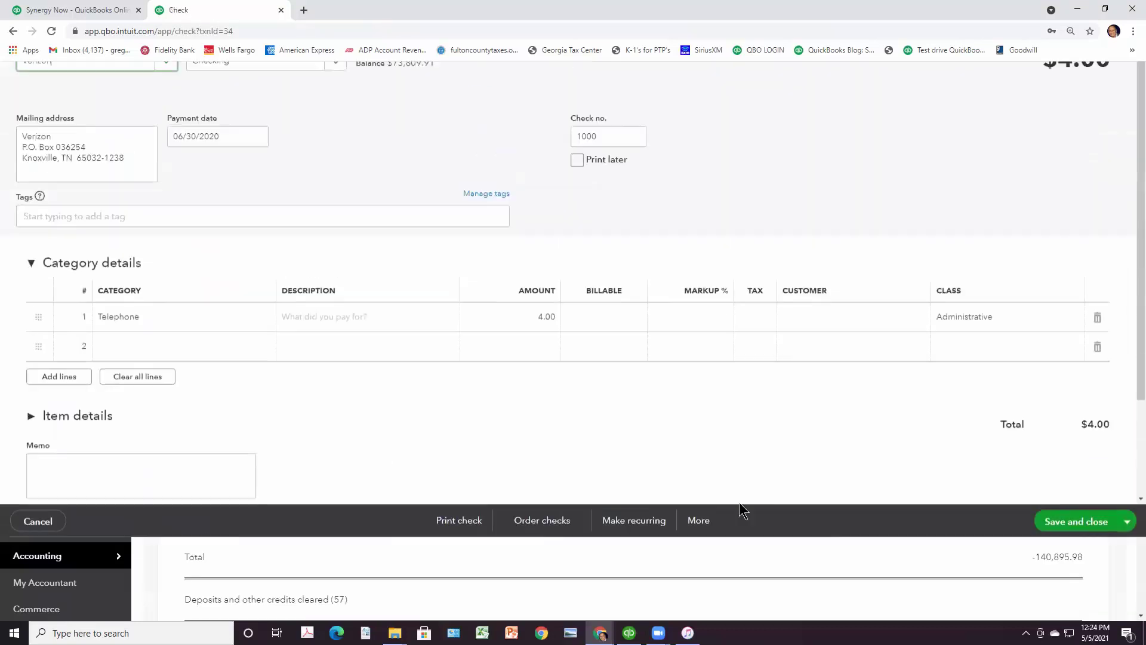
left_click(519, 404)
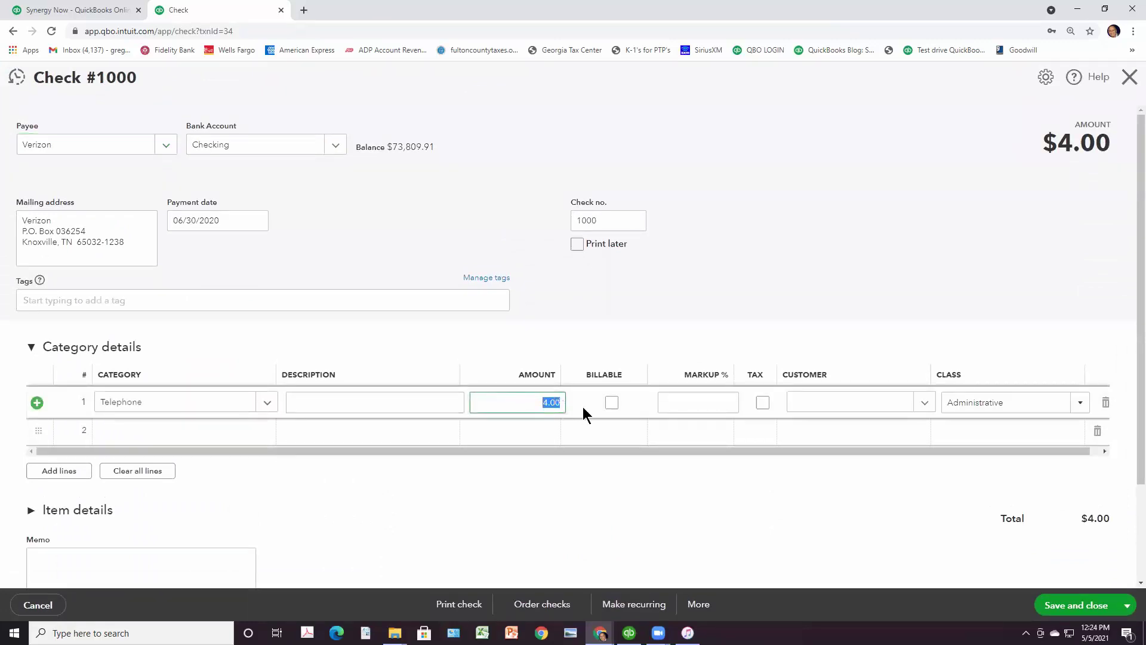
type("1004.00")
key("Tab")
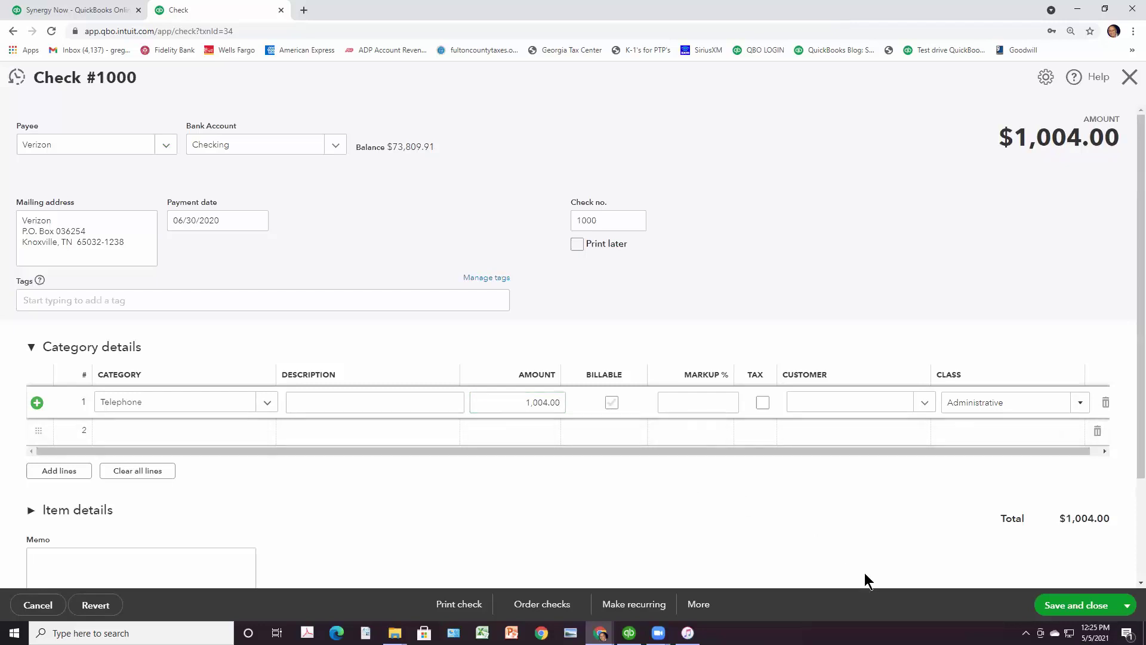
left_click(1056, 615)
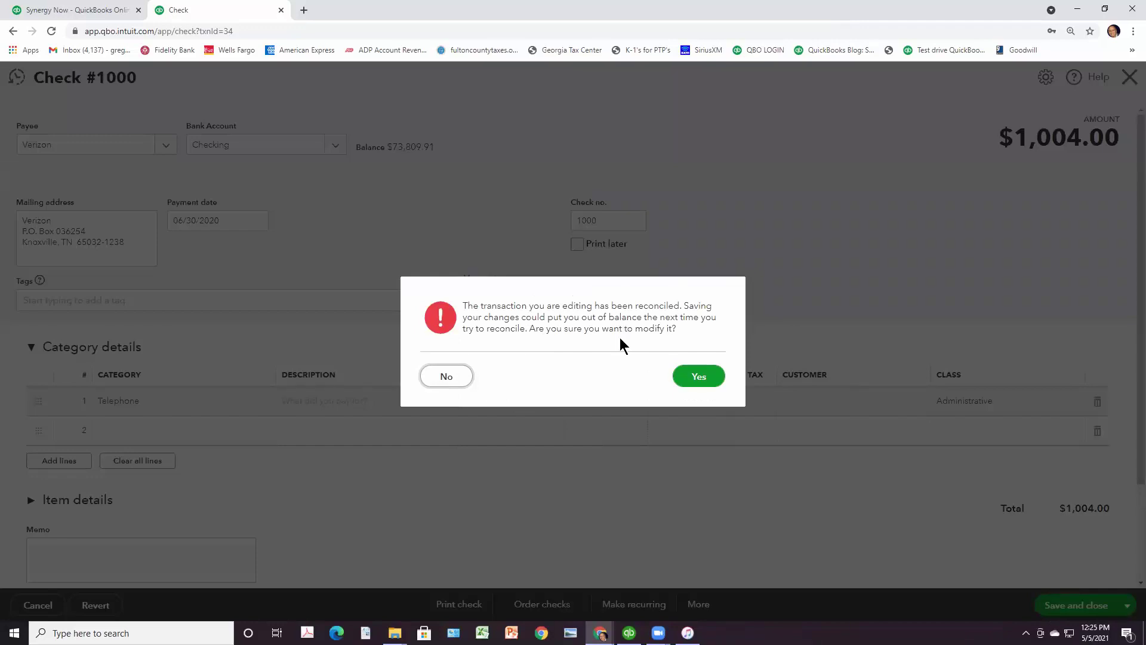
left_click(692, 377)
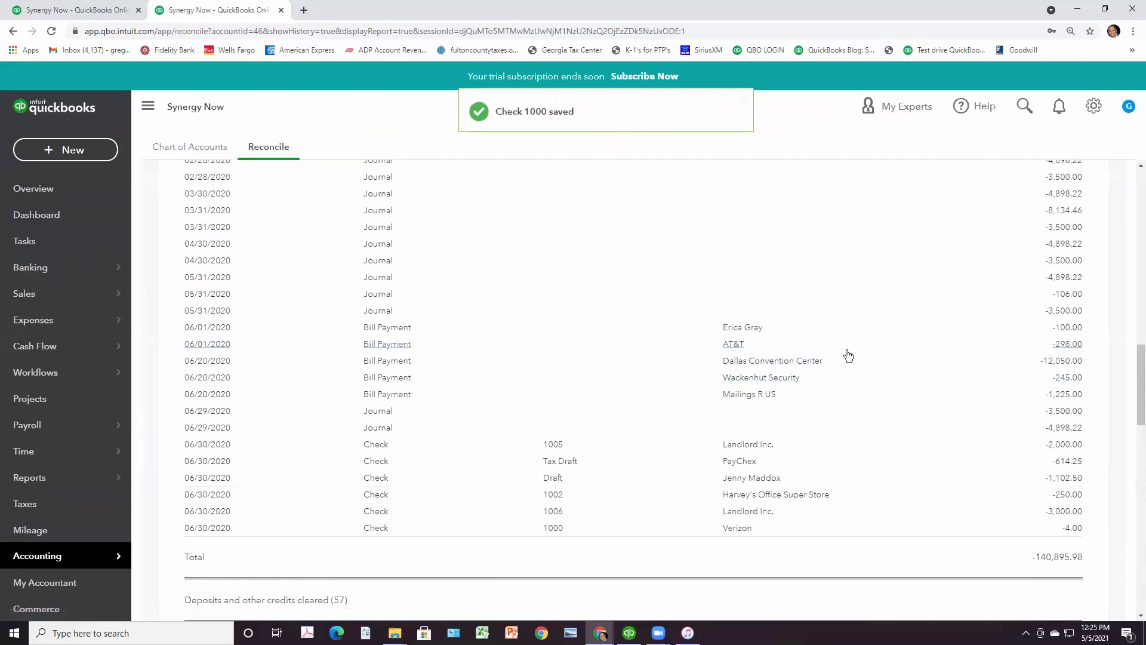
Step: Review the change section of the reconciliation report, then check the Checking account's readiness on the Reconcile page
scroll(849, 356, "up", 20)
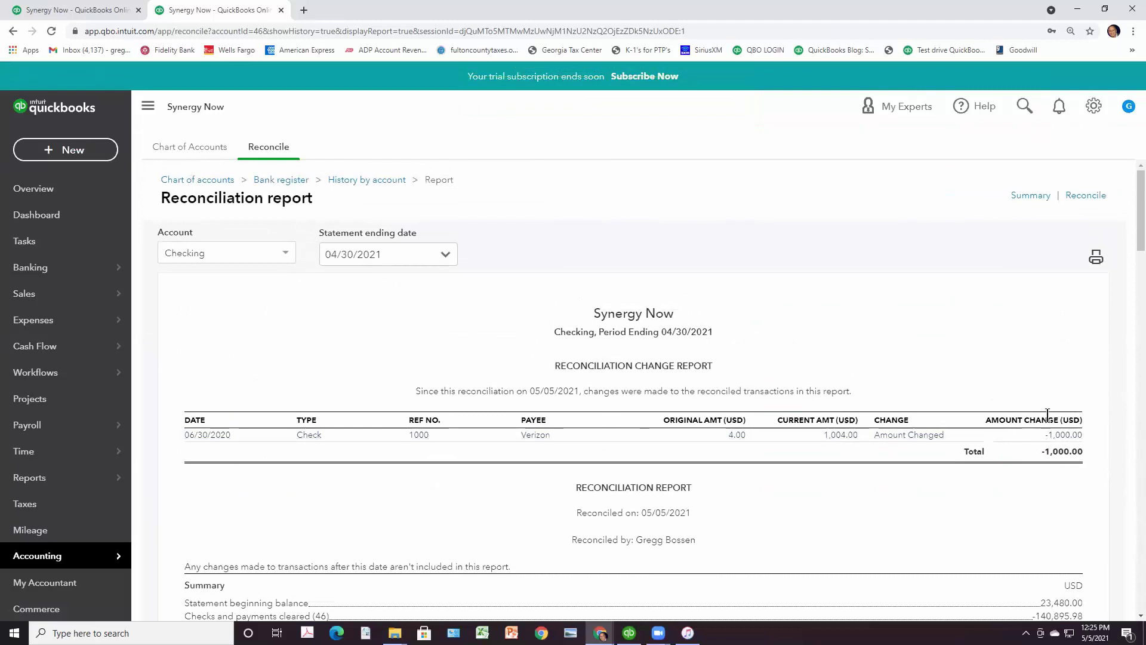
left_click(1072, 199)
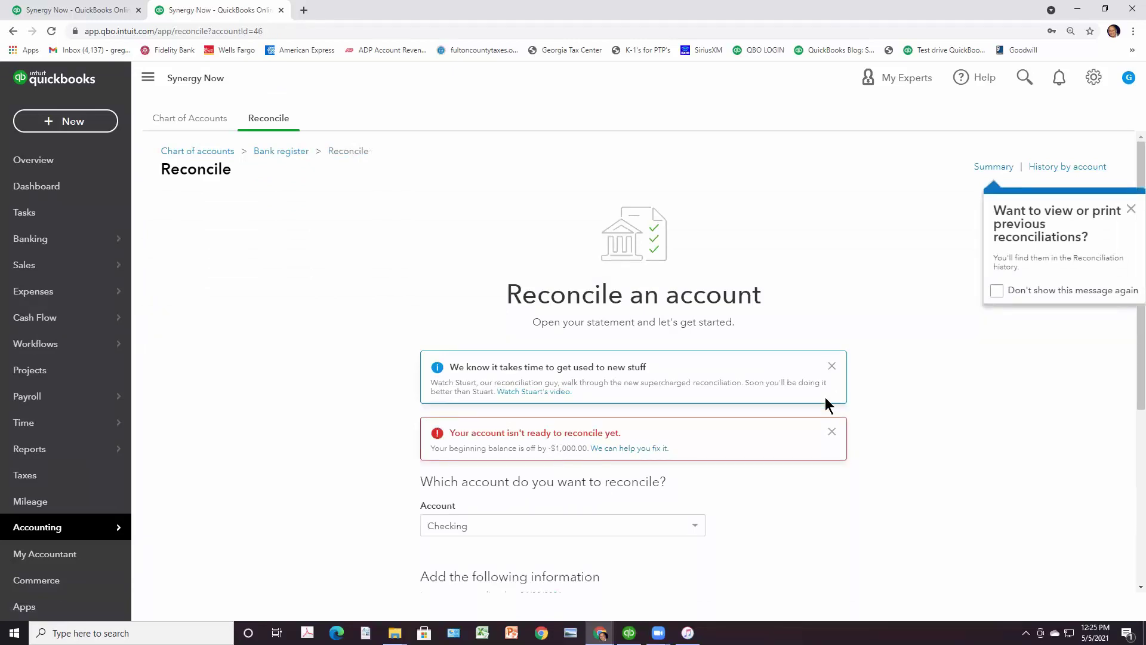
left_click(1131, 209)
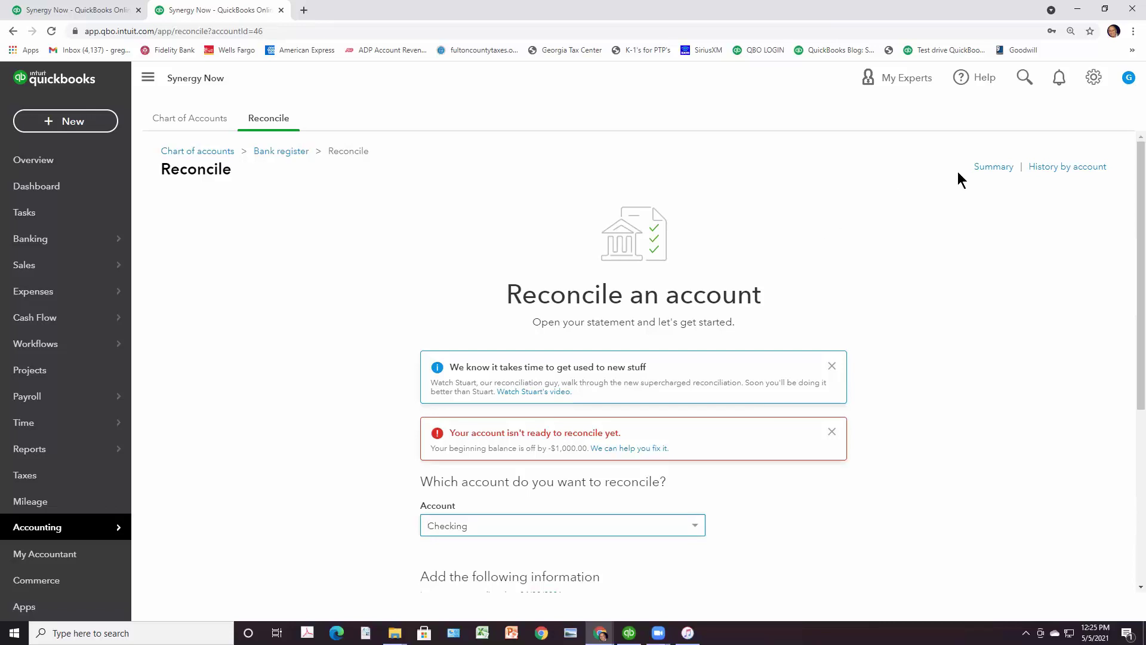
Step: Turn on Close the books in the advanced account settings with a closing date of 04/30/2021
left_click(1094, 78)
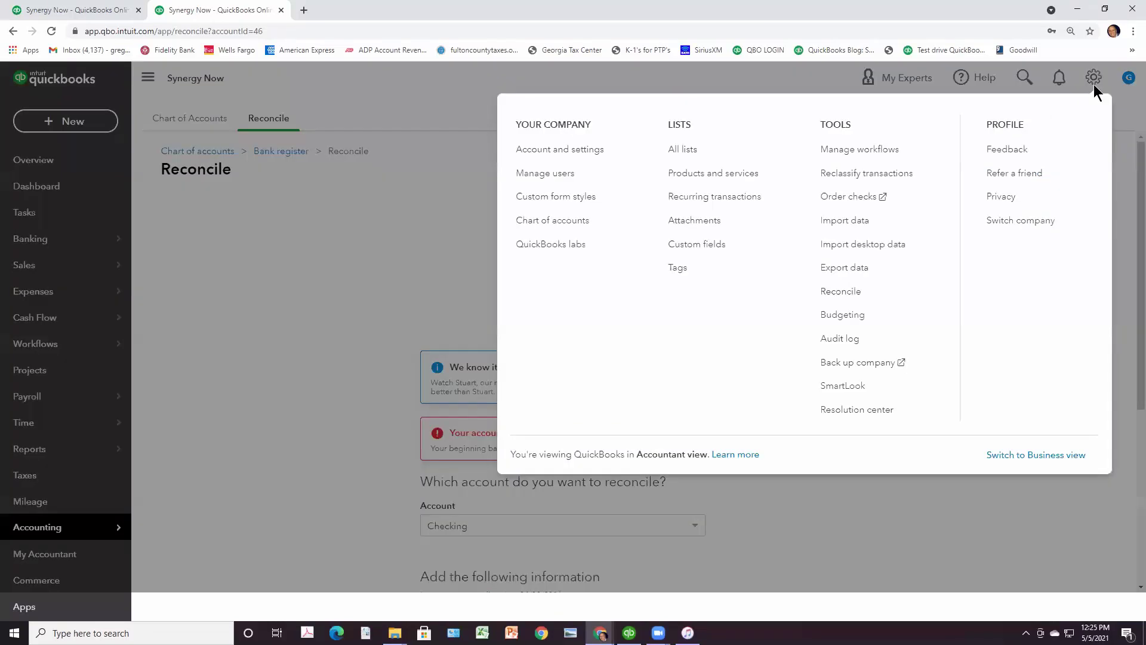
left_click(581, 160)
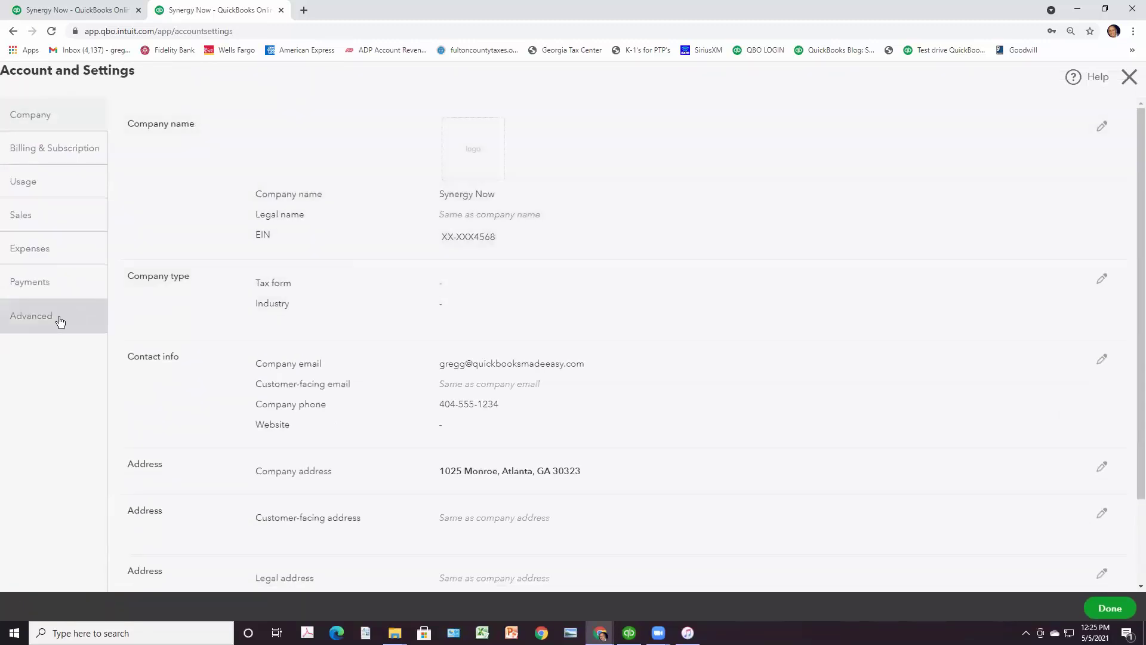
left_click(60, 320)
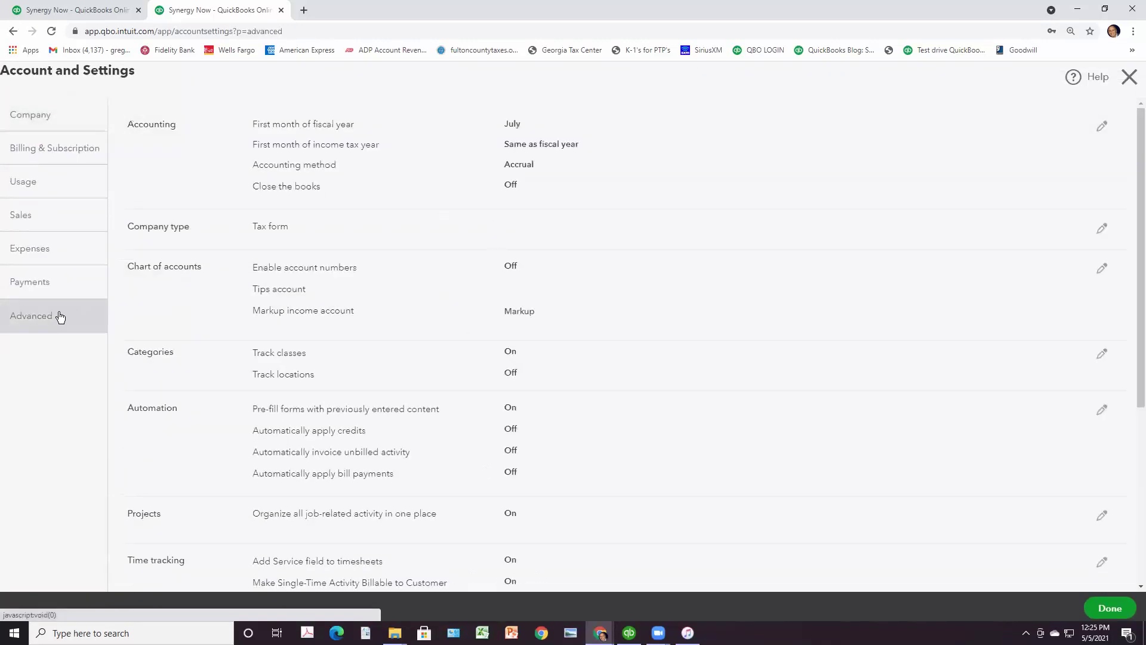
left_click(316, 191)
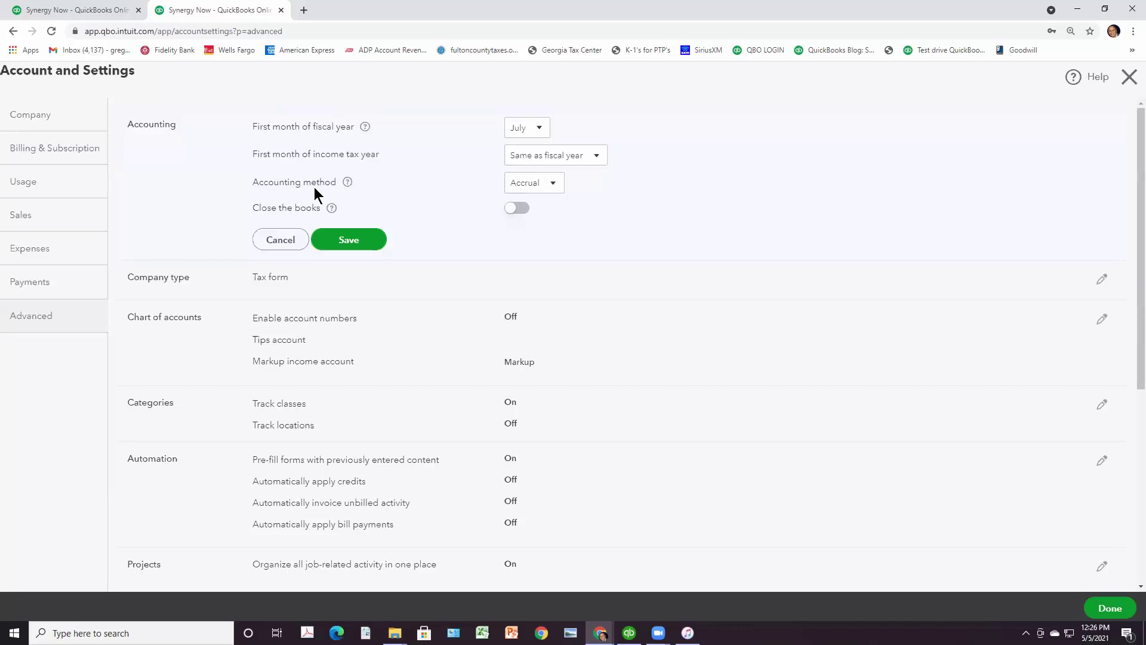
left_click(513, 211)
left_click(325, 246)
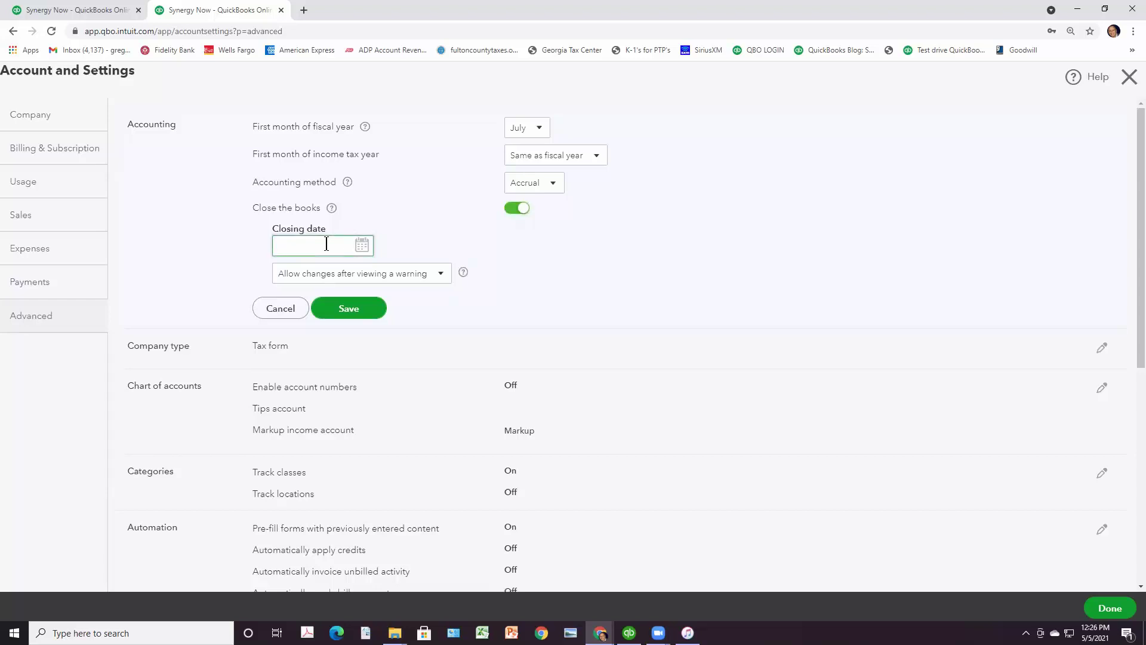
type("043021")
key("Tab")
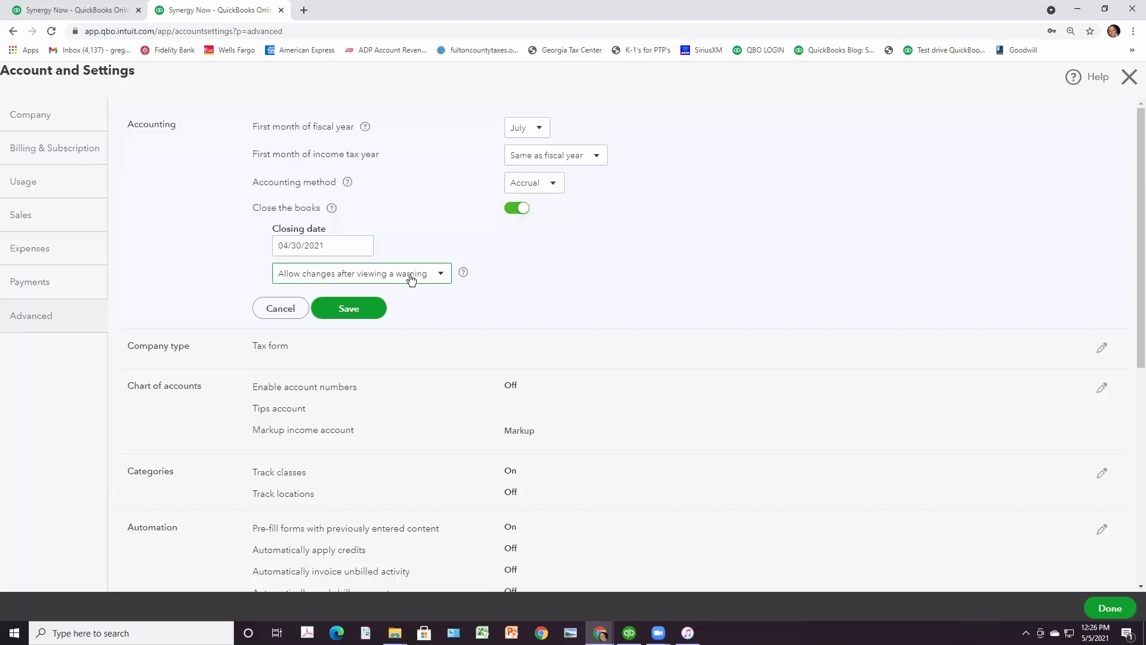
Step: Allow closed-period changes only after viewing a warning and entering a password, enter and confirm the closing password, and save
left_click(442, 280)
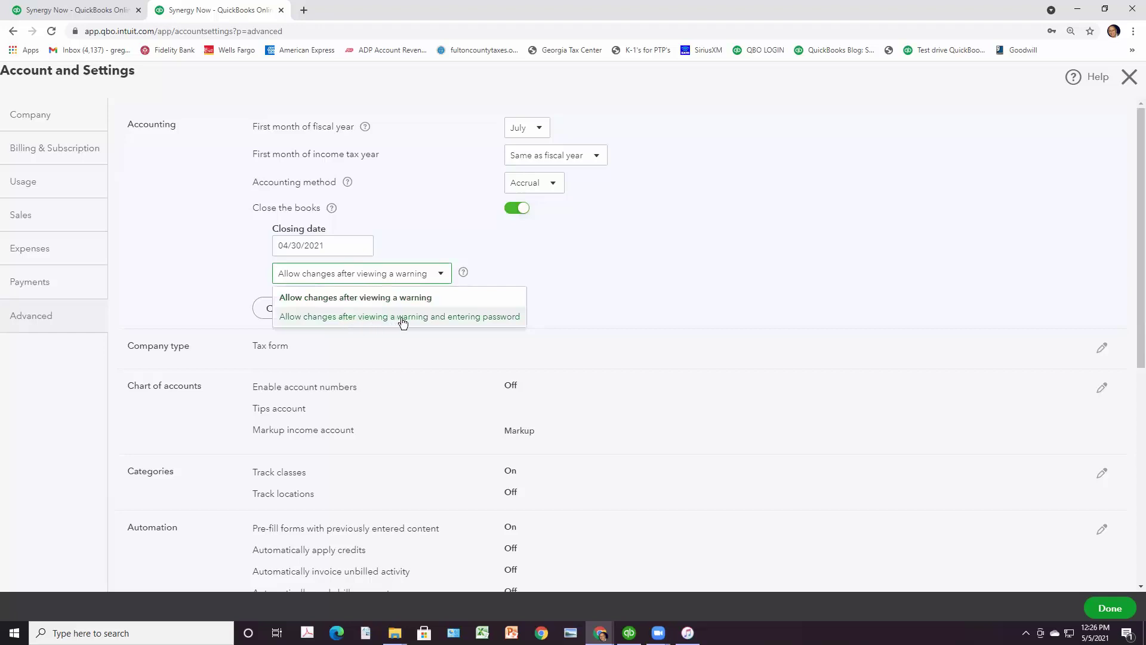
left_click(454, 318)
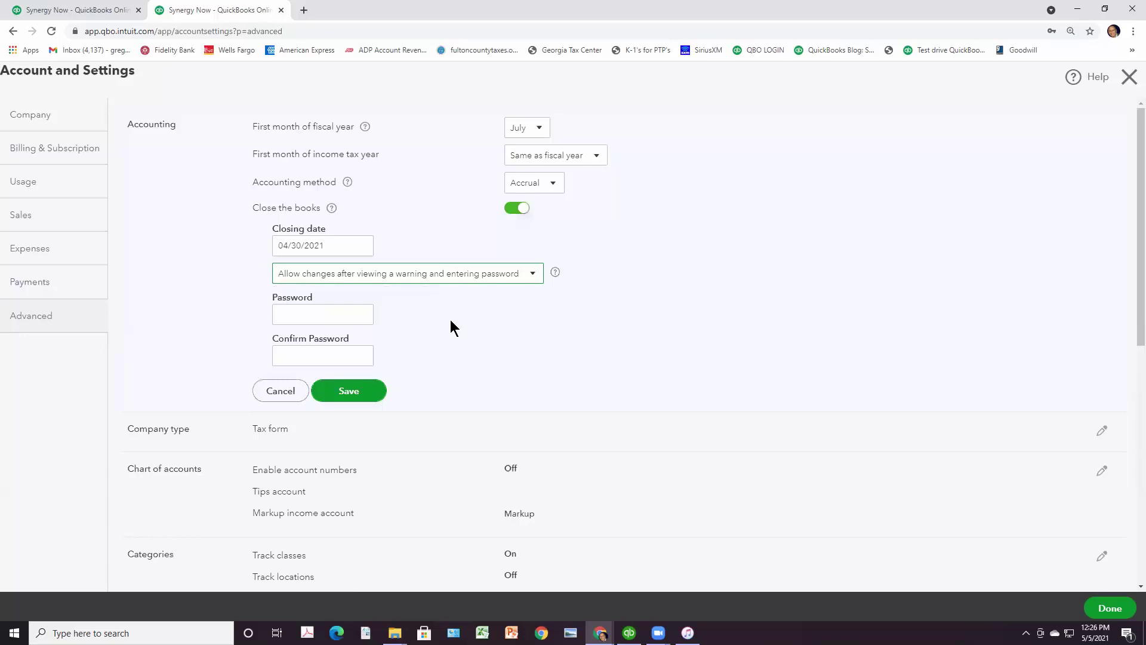
left_click(295, 315)
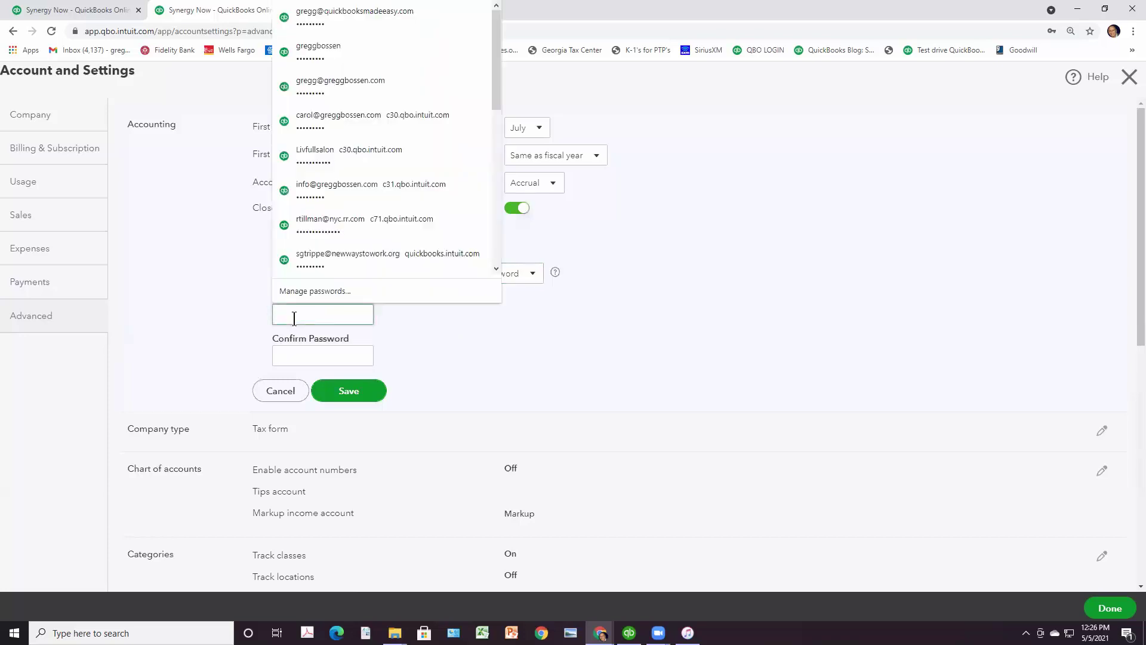
type("**********")
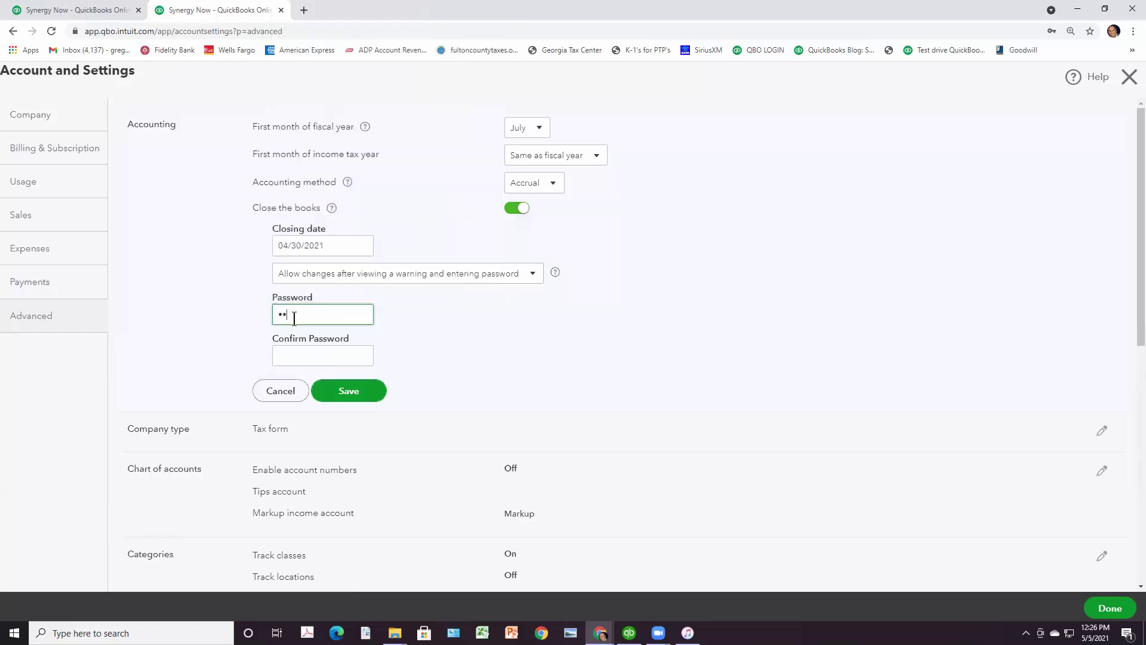
key("Tab")
type("*********")
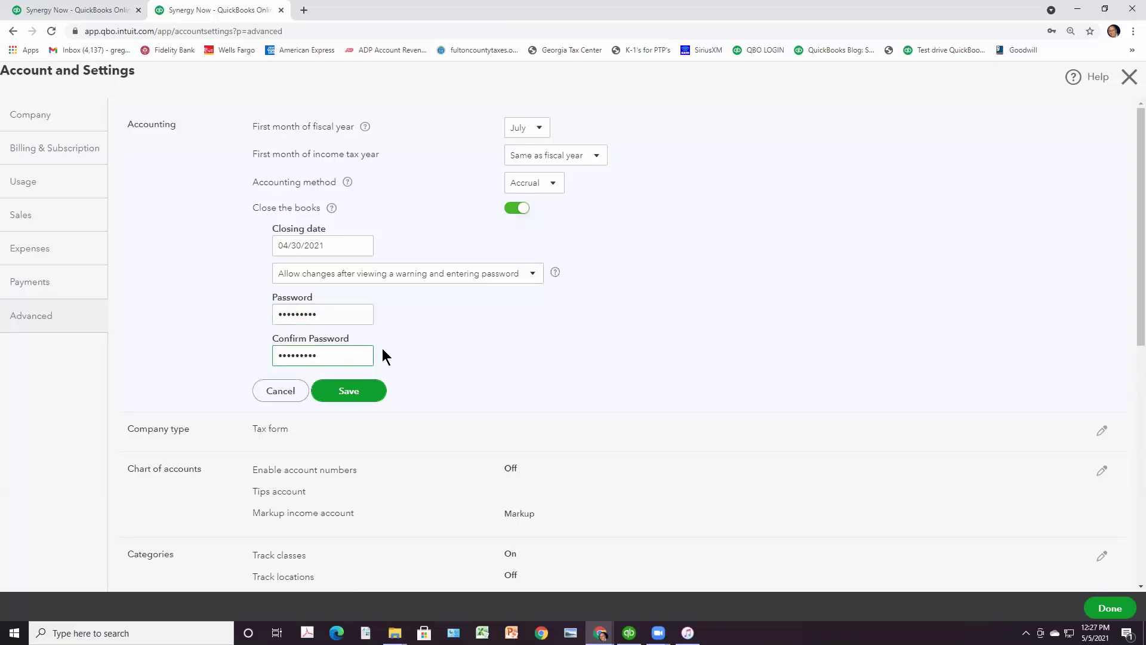
left_click(350, 397)
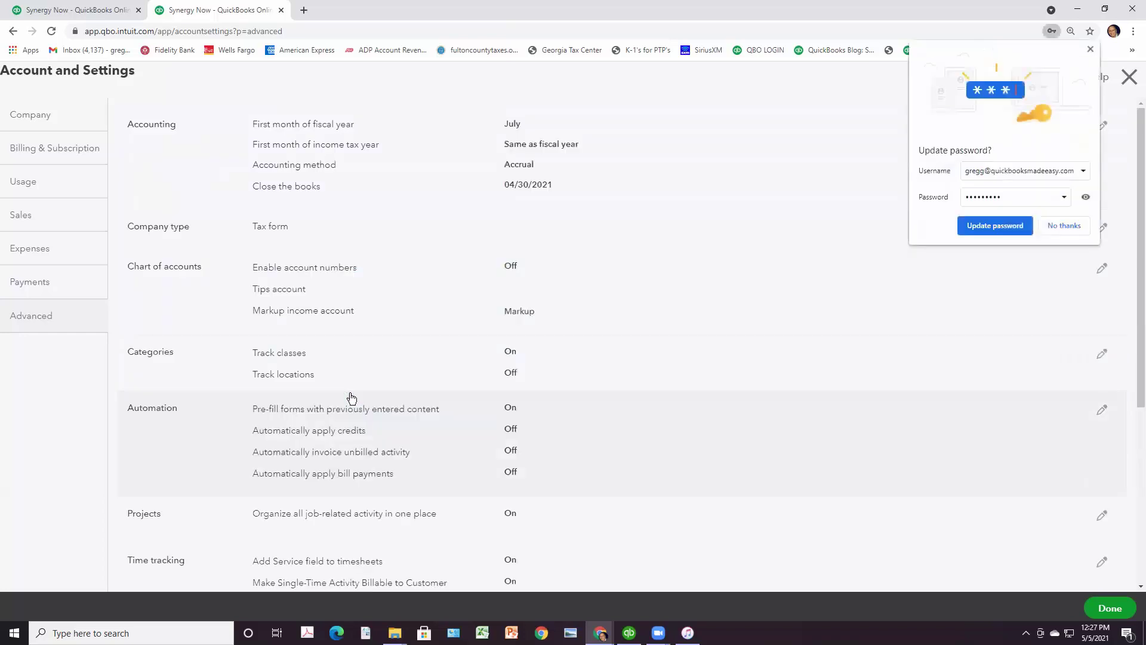
Step: Close the account settings without updating the browser's saved password and return to the Reconcile page, dismissing its history tip
left_click(1091, 50)
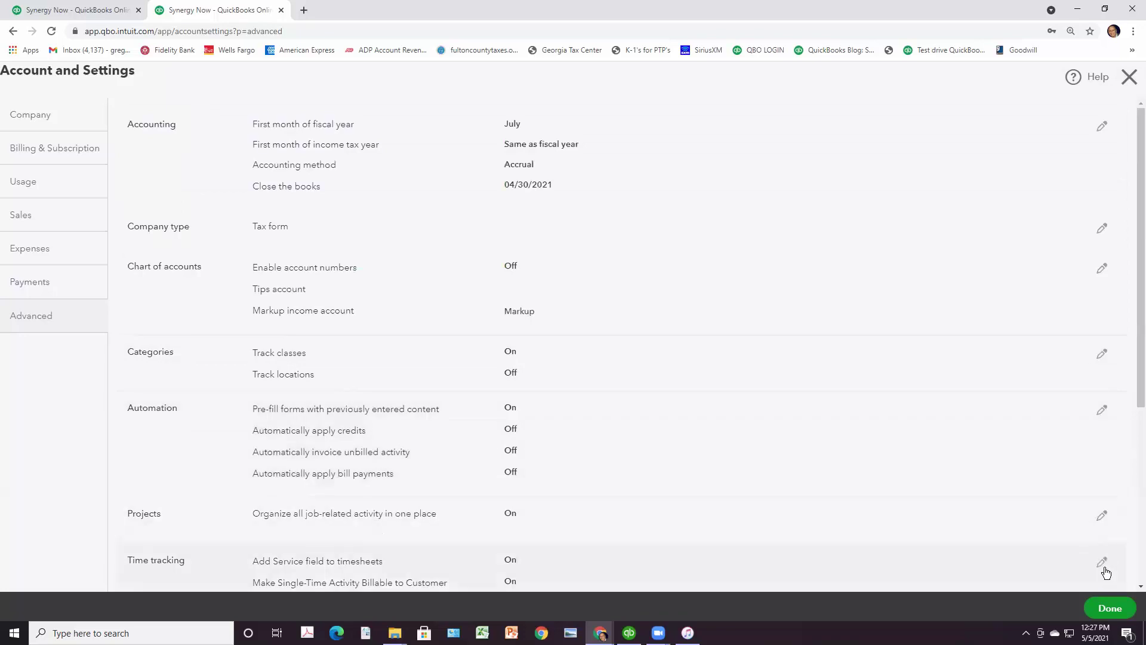
left_click(1106, 606)
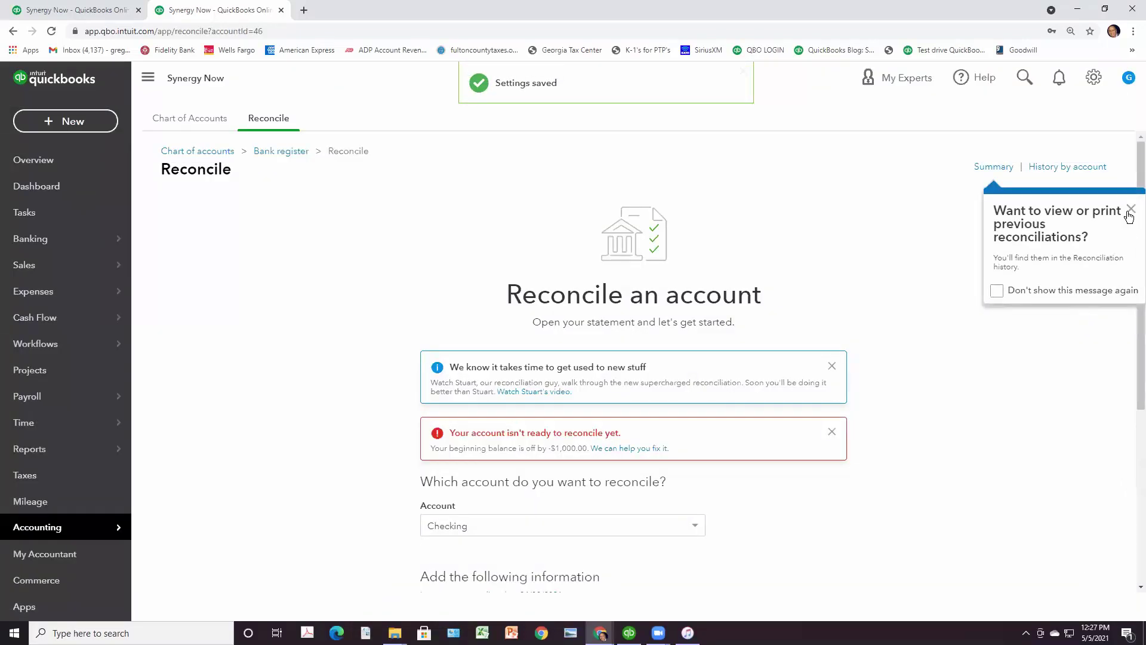
left_click(1130, 209)
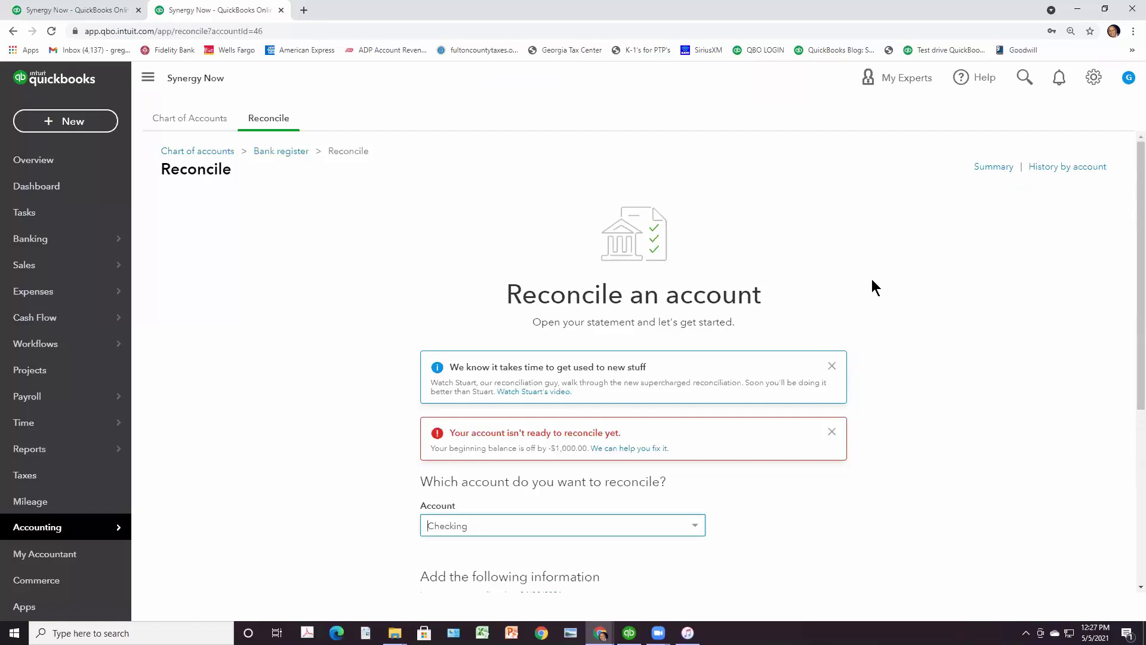
Step: Open the Checking reconciliation report for 04/30/2021 from the account history, and open the cleared 06/30/2020 Verizon check from it
left_click(1040, 167)
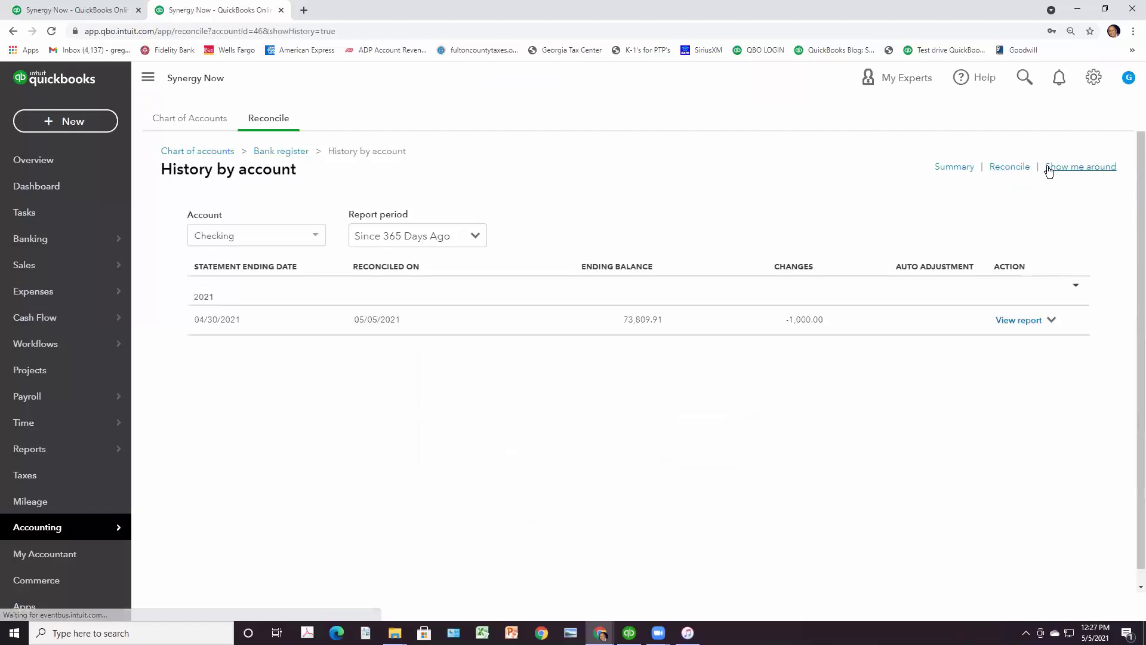
left_click(1005, 324)
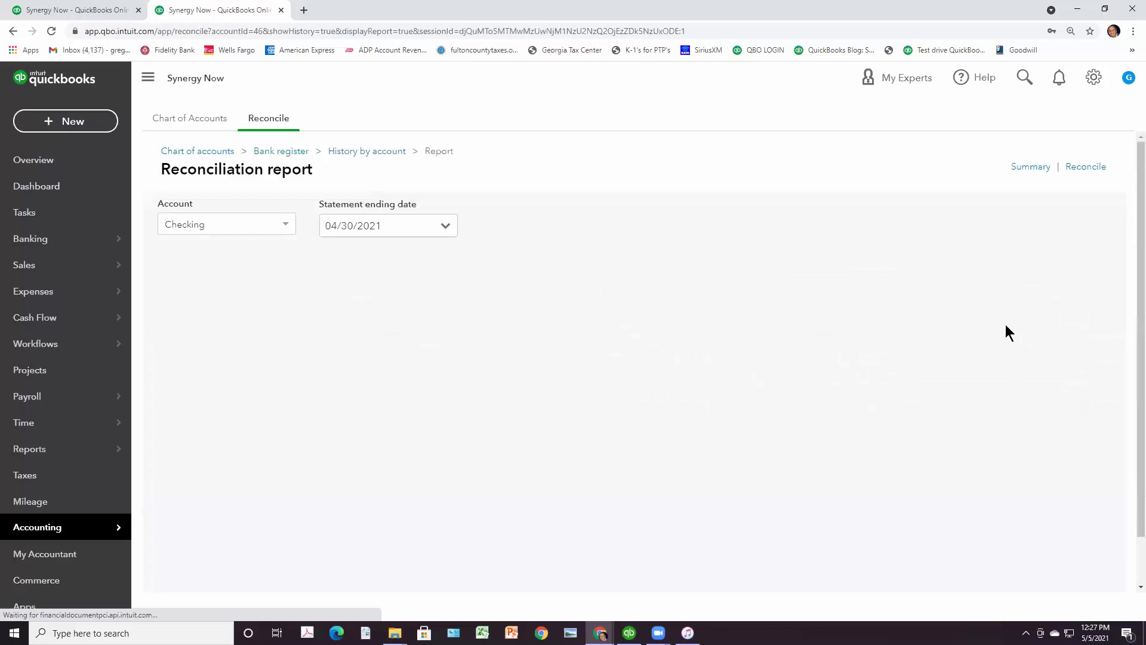
scroll(989, 338, "down", 5)
scroll(986, 344, "down", 12)
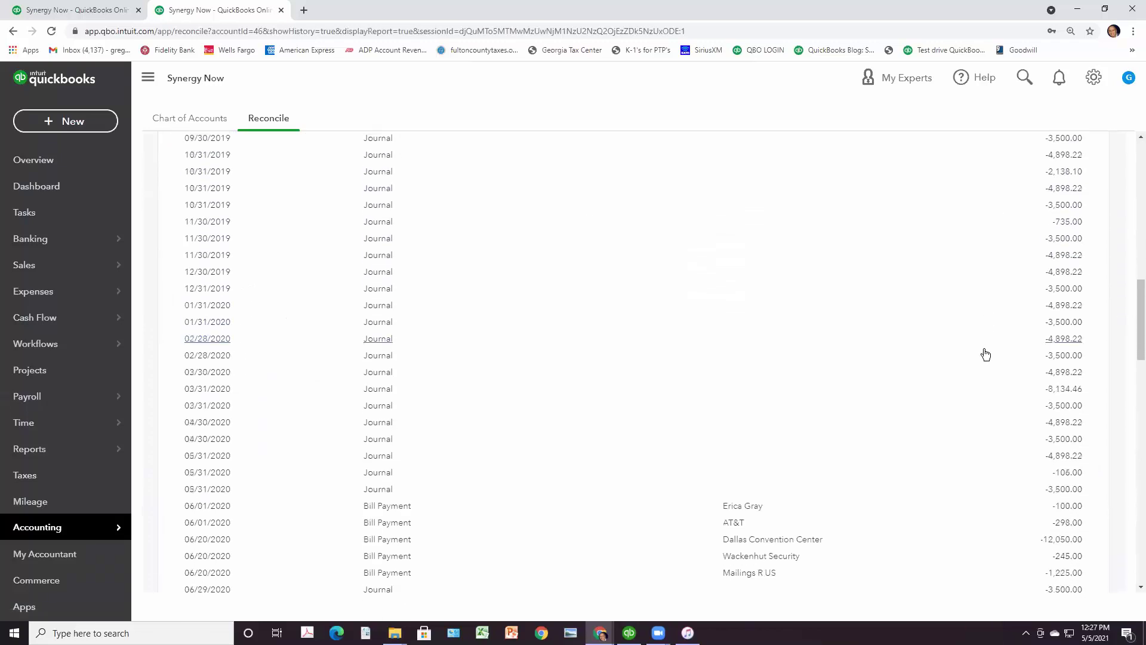
scroll(986, 356, "down", 2)
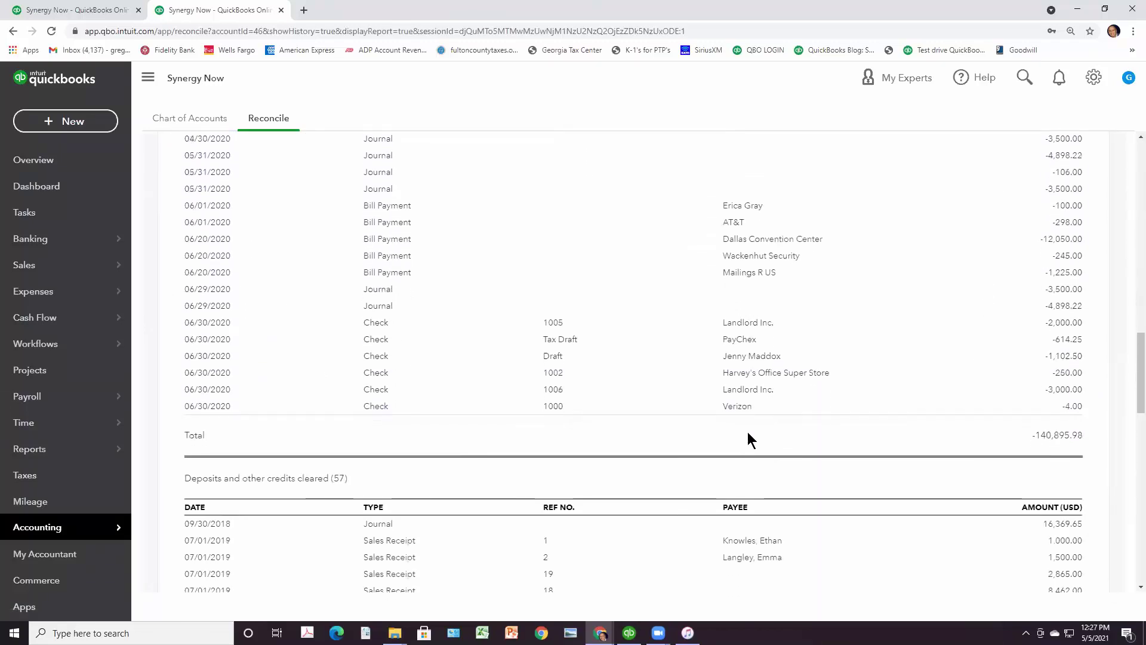
left_click(739, 408)
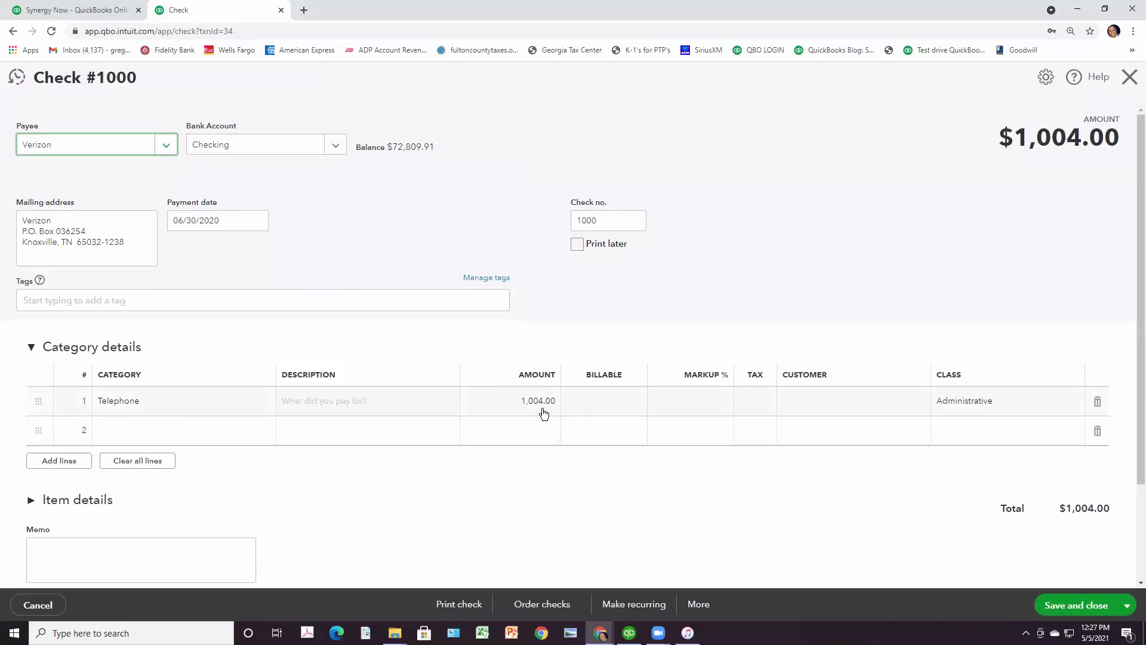
Step: Try to save the check with its Telephone line set to 20.00, agreeing to modify the reconciled transaction but dismissing the closing password request
left_click(509, 405)
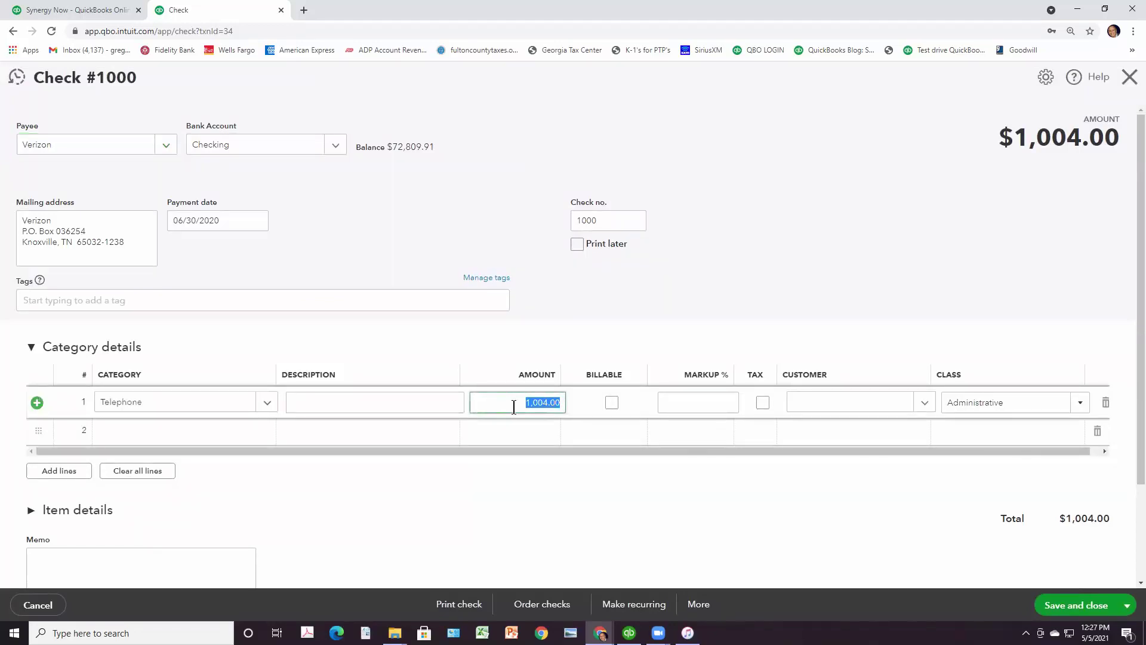
type("20.00")
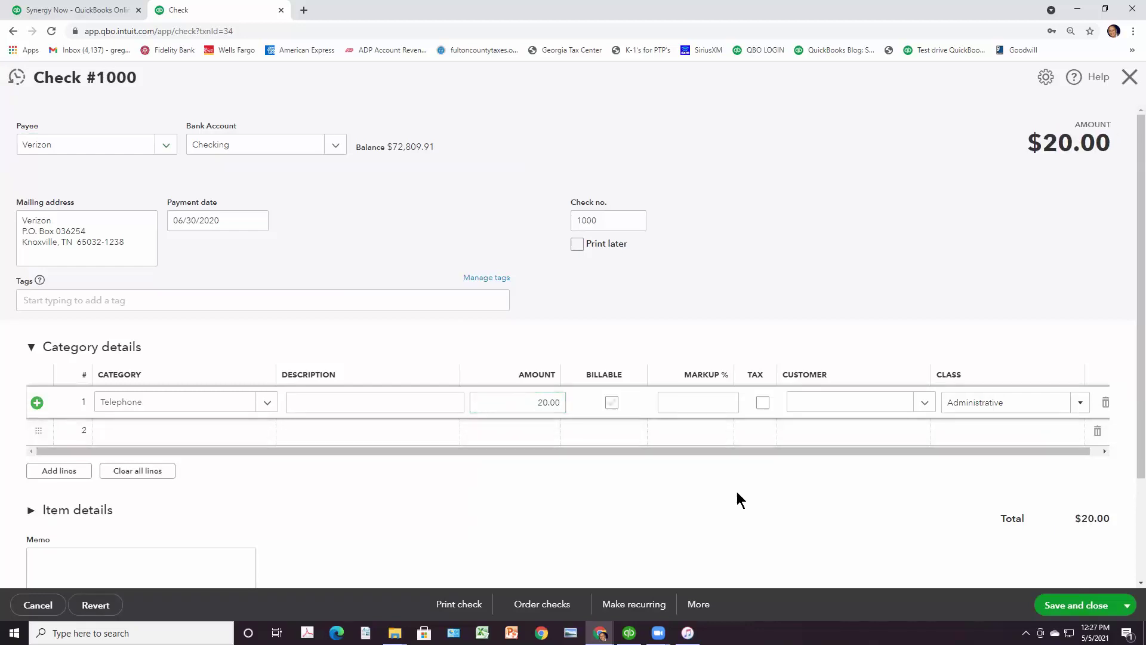
left_click(1062, 609)
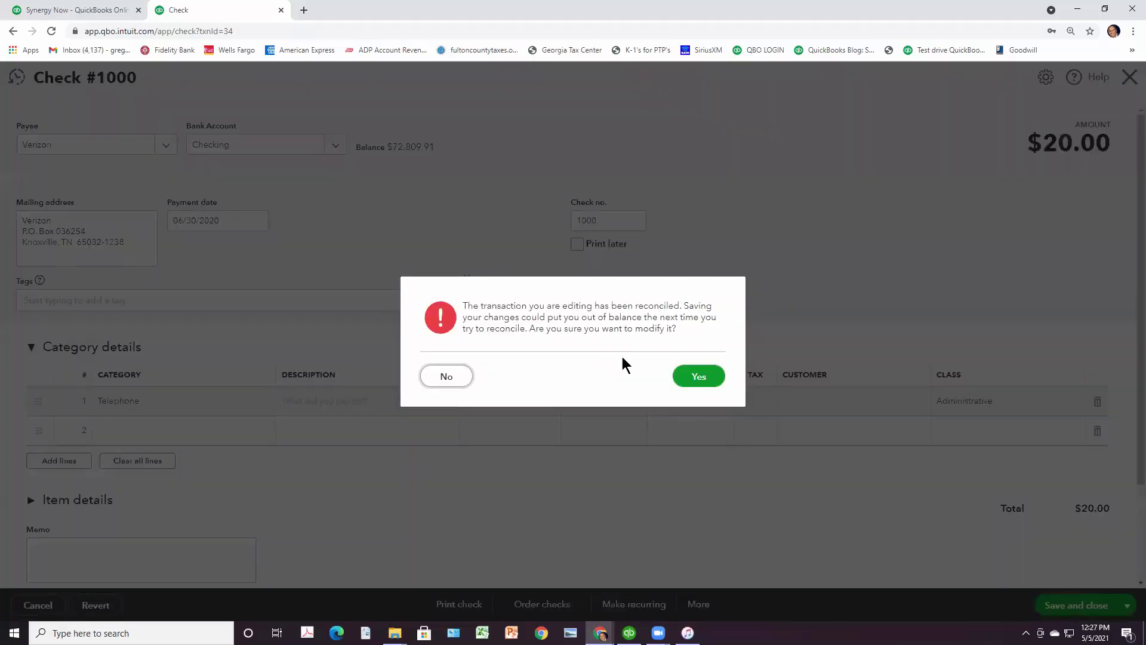
left_click(687, 376)
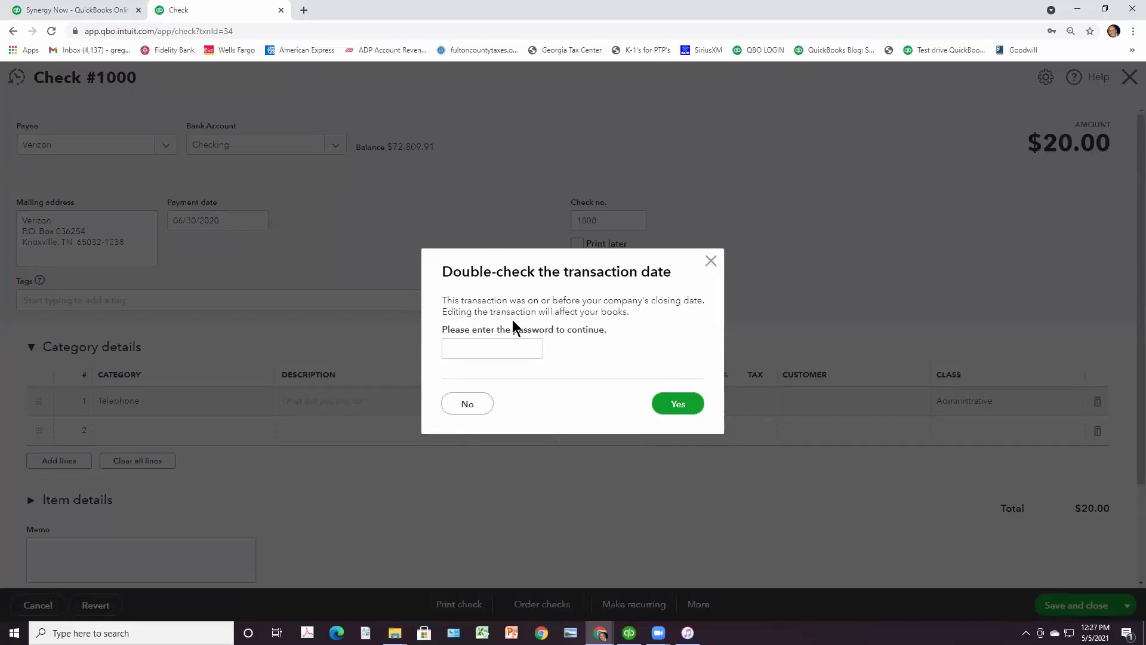
left_click(502, 351)
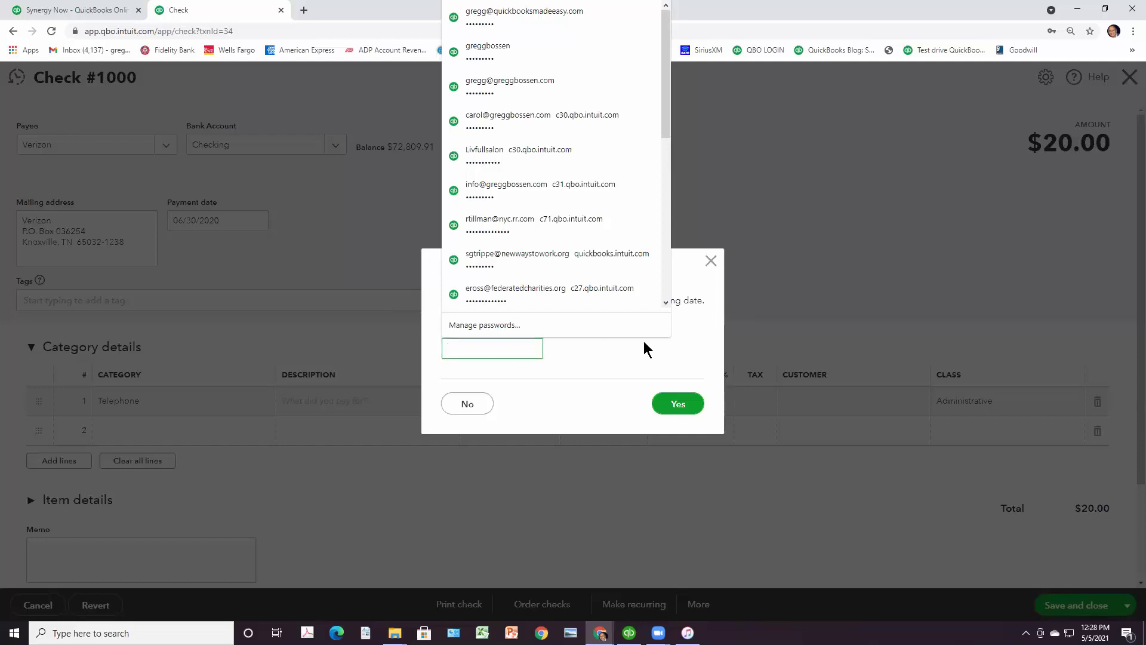
left_click(710, 261)
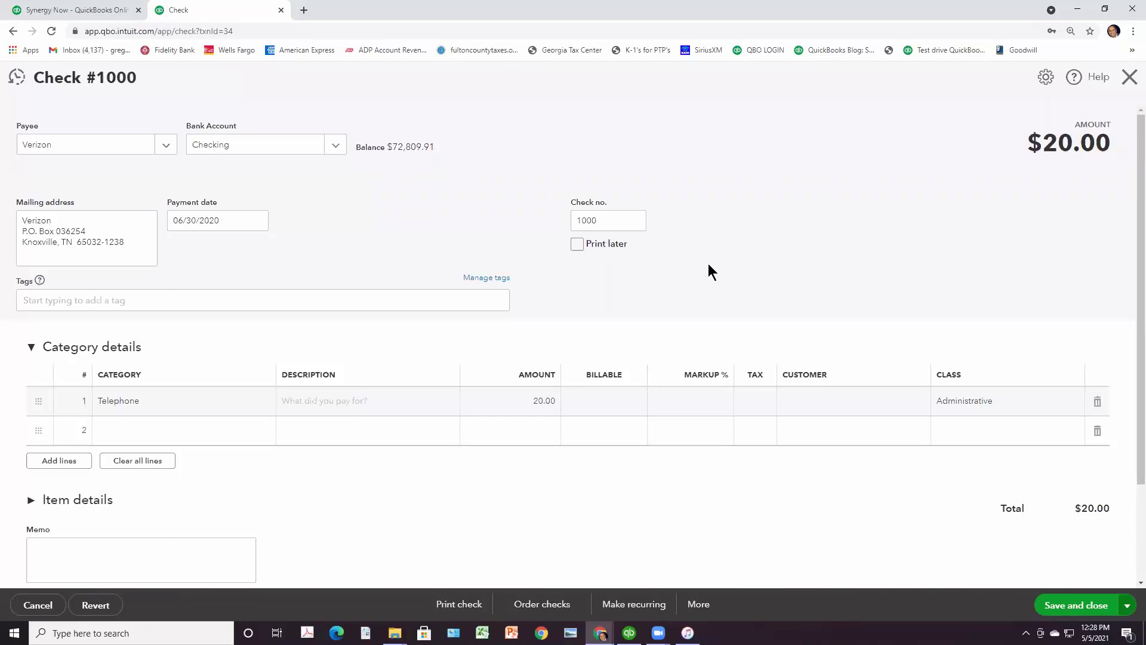
Step: Set the check's Telephone line amount to 4.00 and try to save it, dismissing the closing password request
left_click(512, 402)
type("4.00")
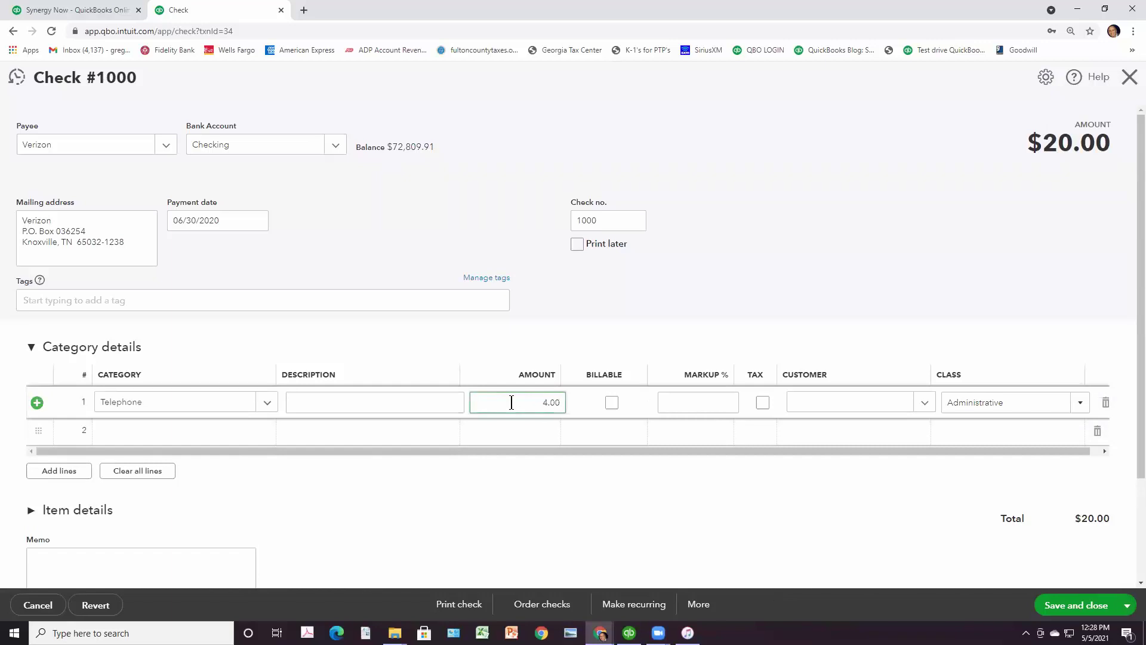
key("Tab")
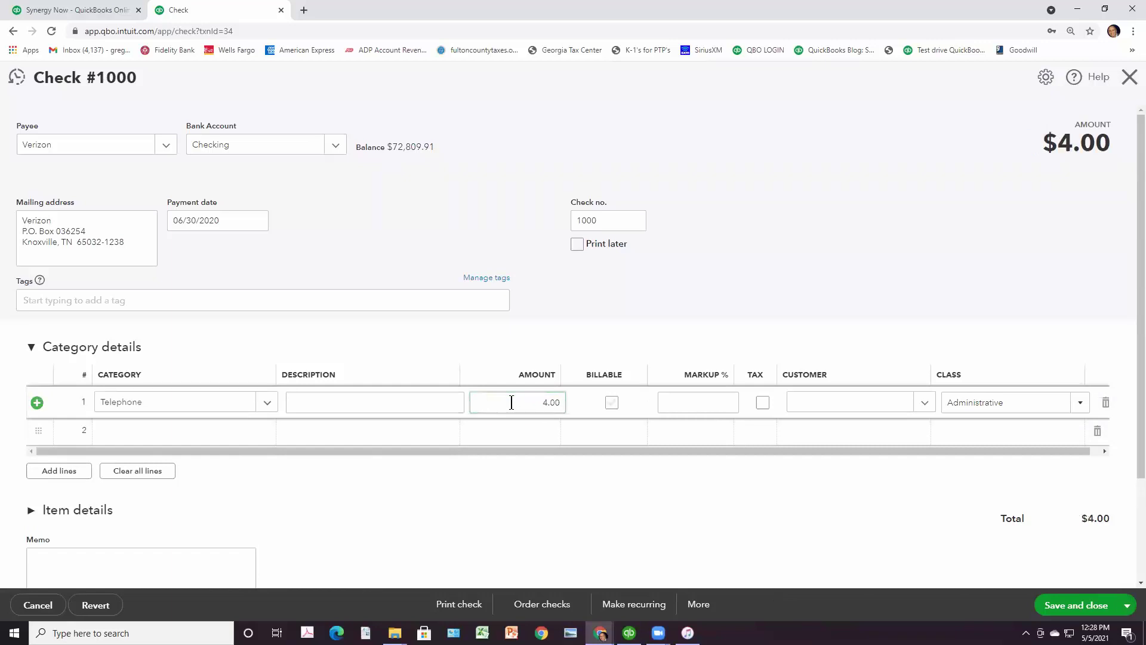
left_click(1075, 610)
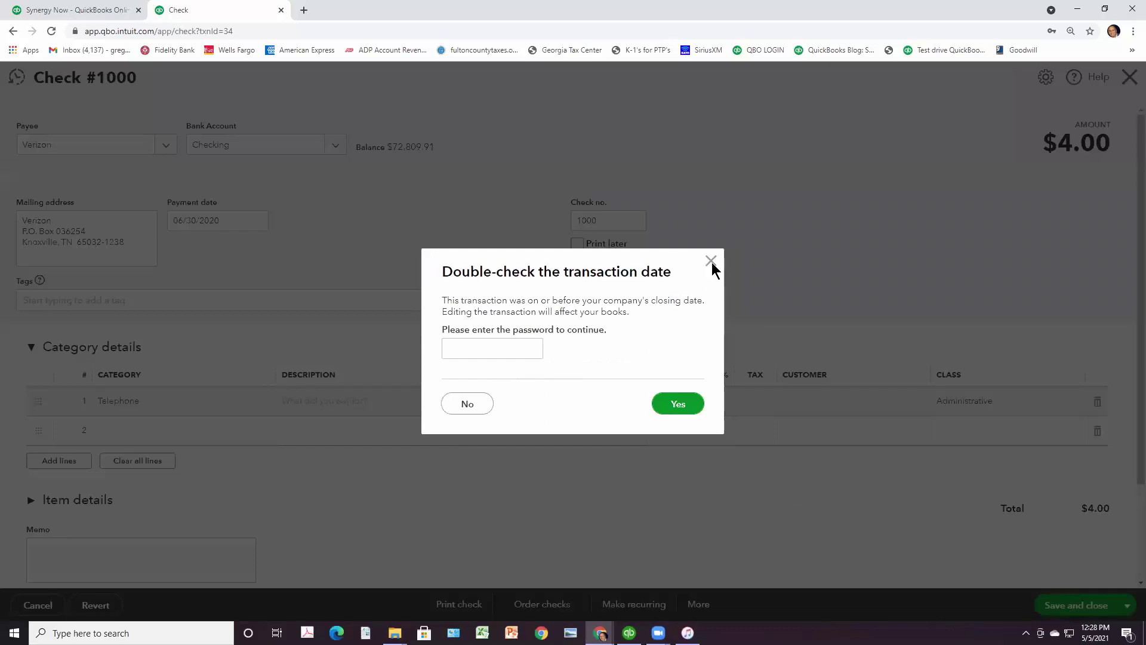
left_click(711, 262)
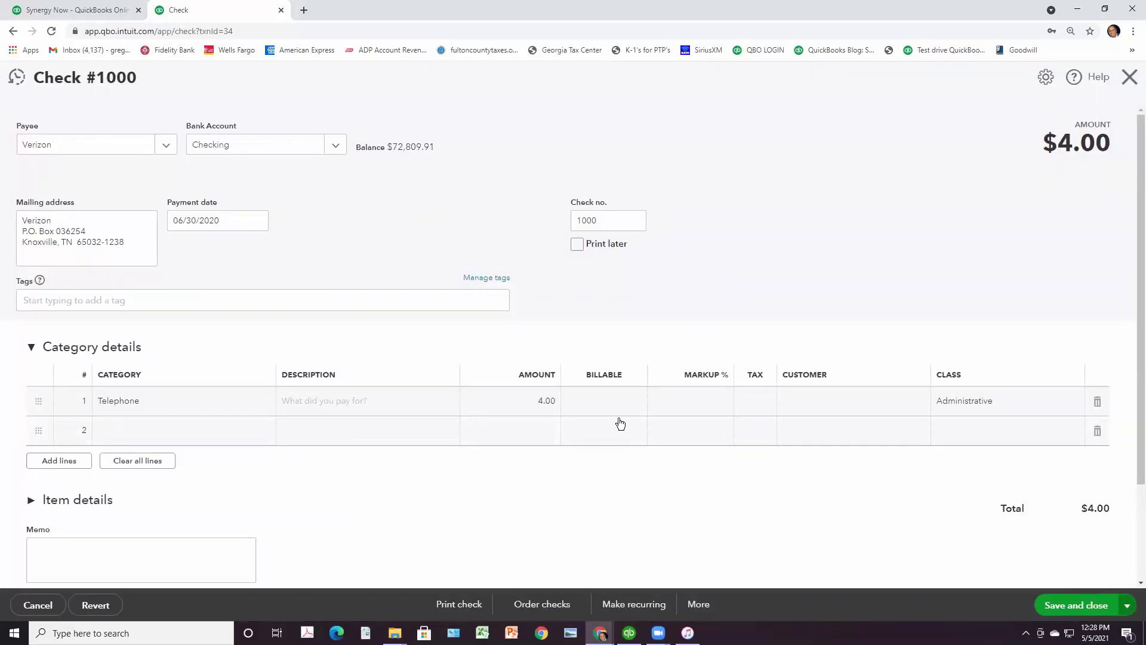
Step: Change the class of the check's Telephone line to Go-Green Guidance Center
left_click(263, 408)
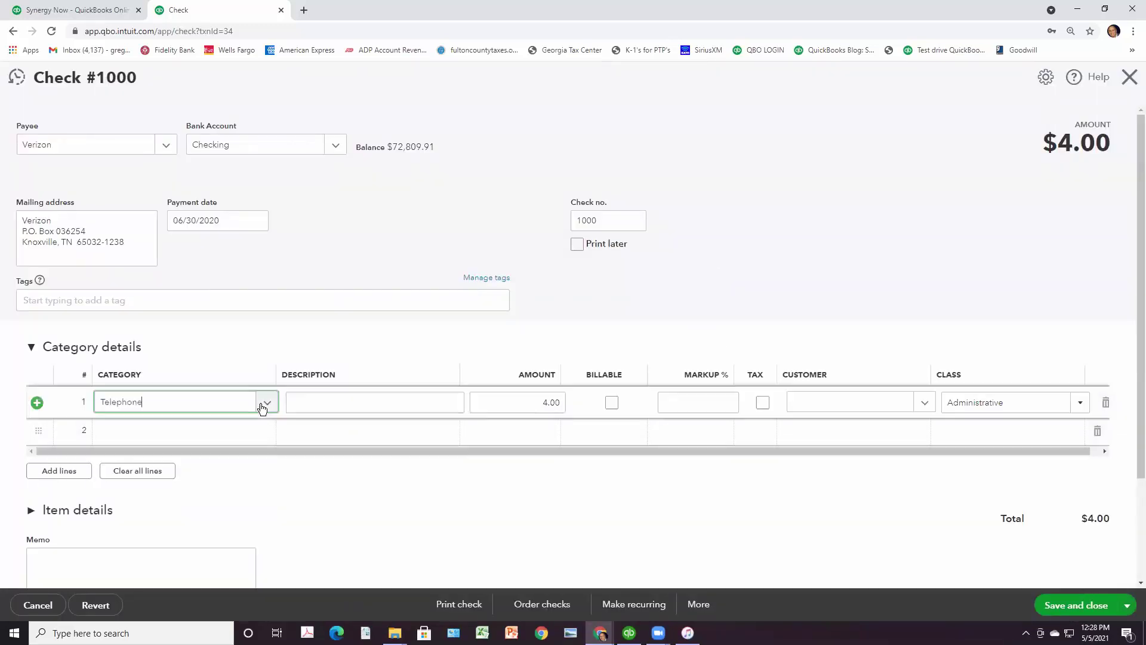
left_click(1081, 405)
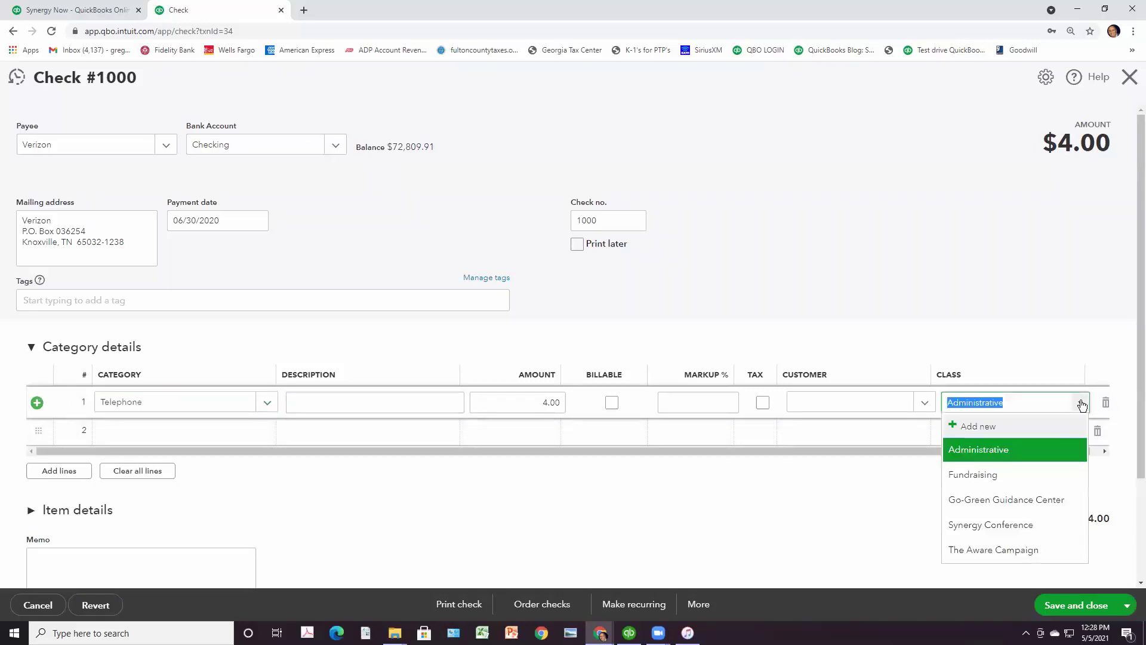
left_click(1007, 501)
Step: Save and close the check by entering the closing password, without updating the browser's saved password
left_click(1046, 601)
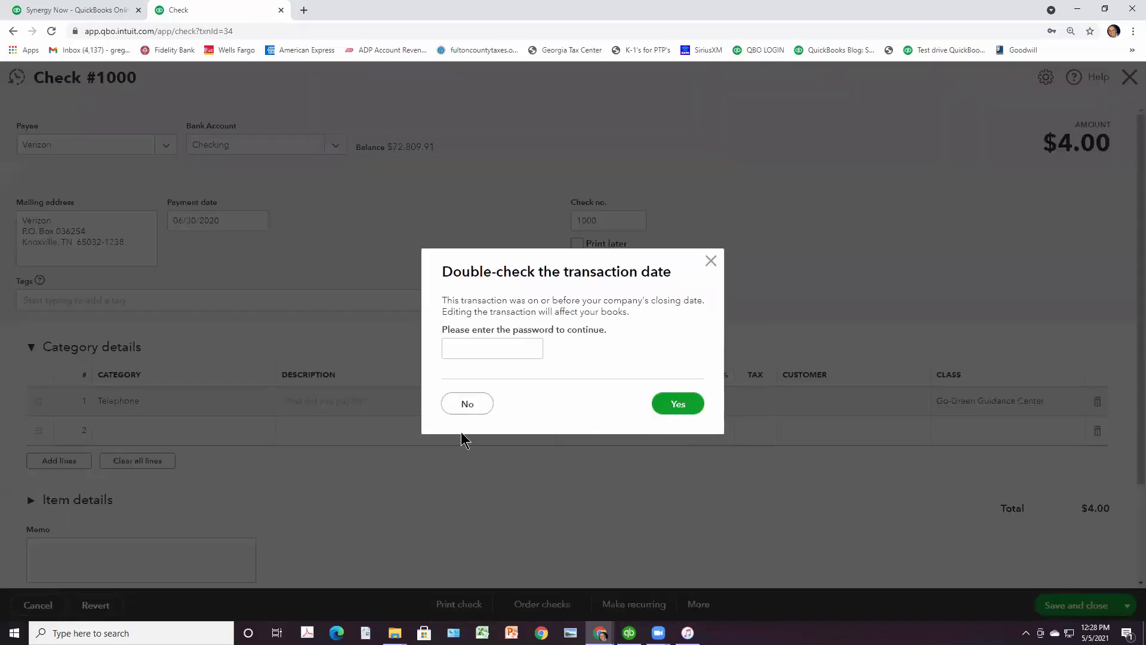
left_click(455, 352)
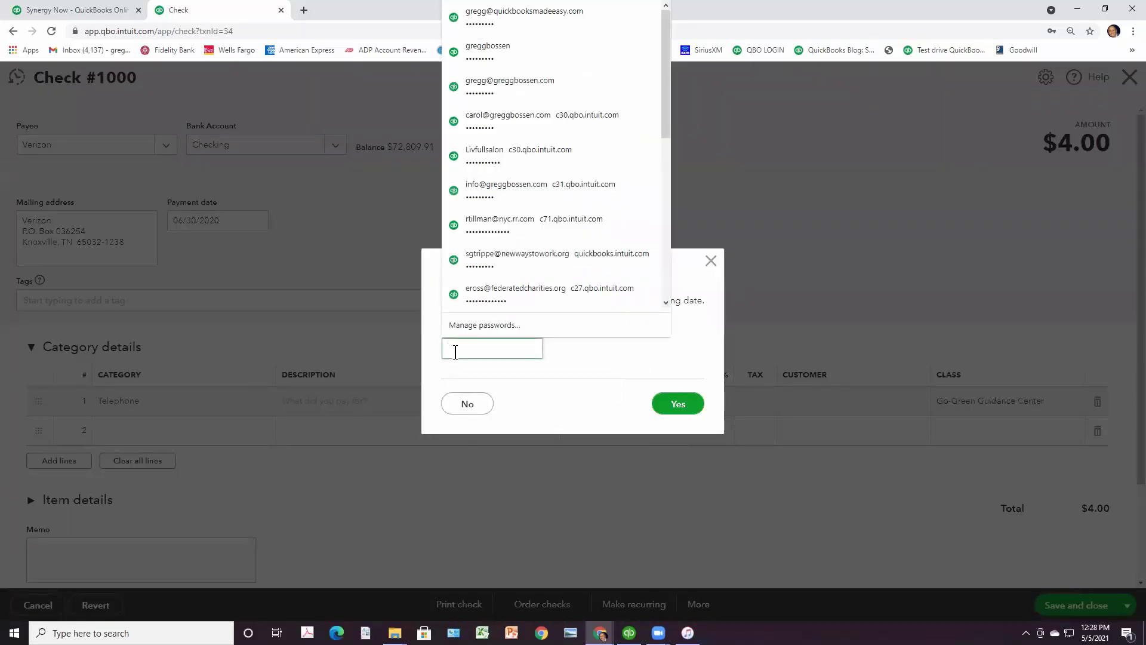
type("•••••••••")
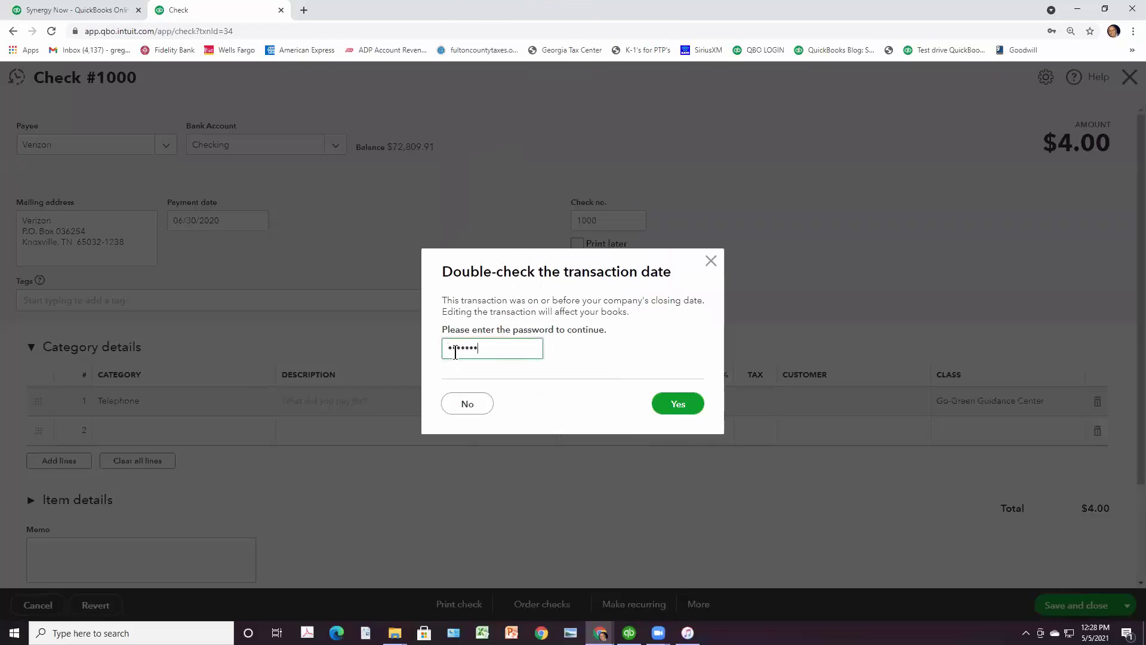
left_click(676, 403)
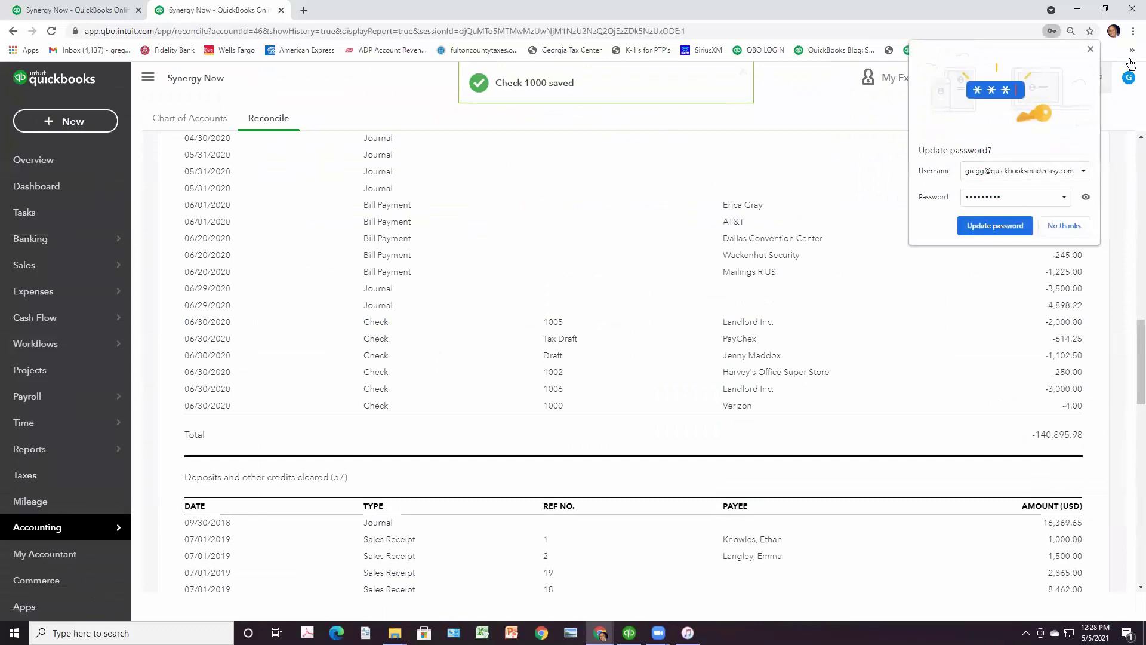
left_click(1089, 49)
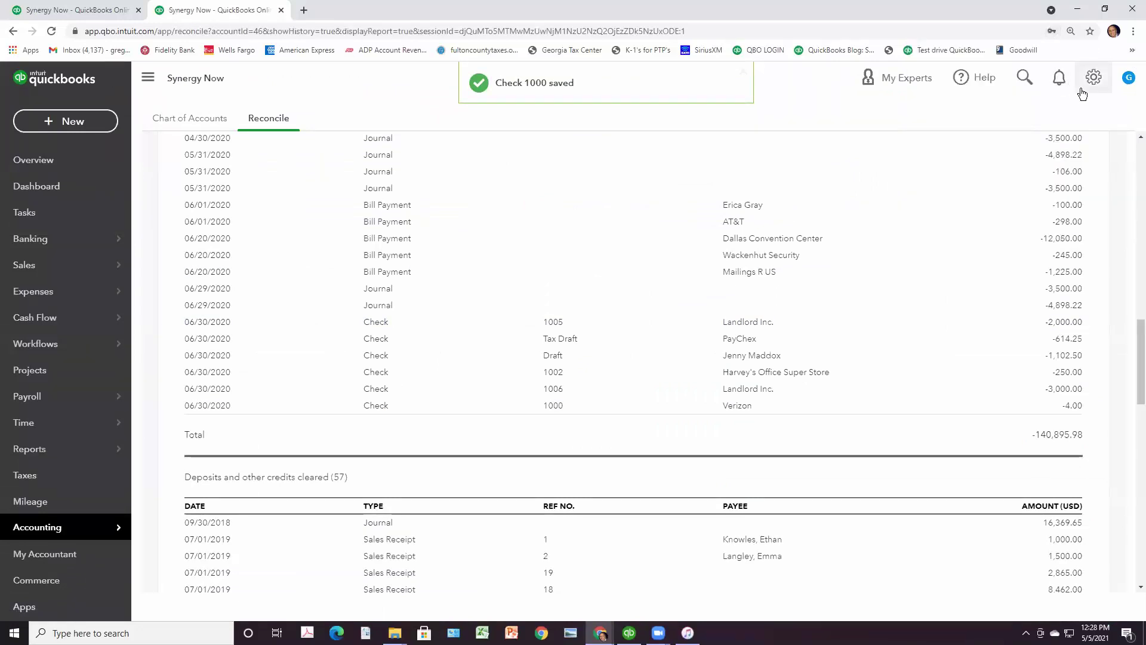
Step: Open the Accounting section of the advanced account settings for editing, and switch Close the books off and back on
left_click(1093, 79)
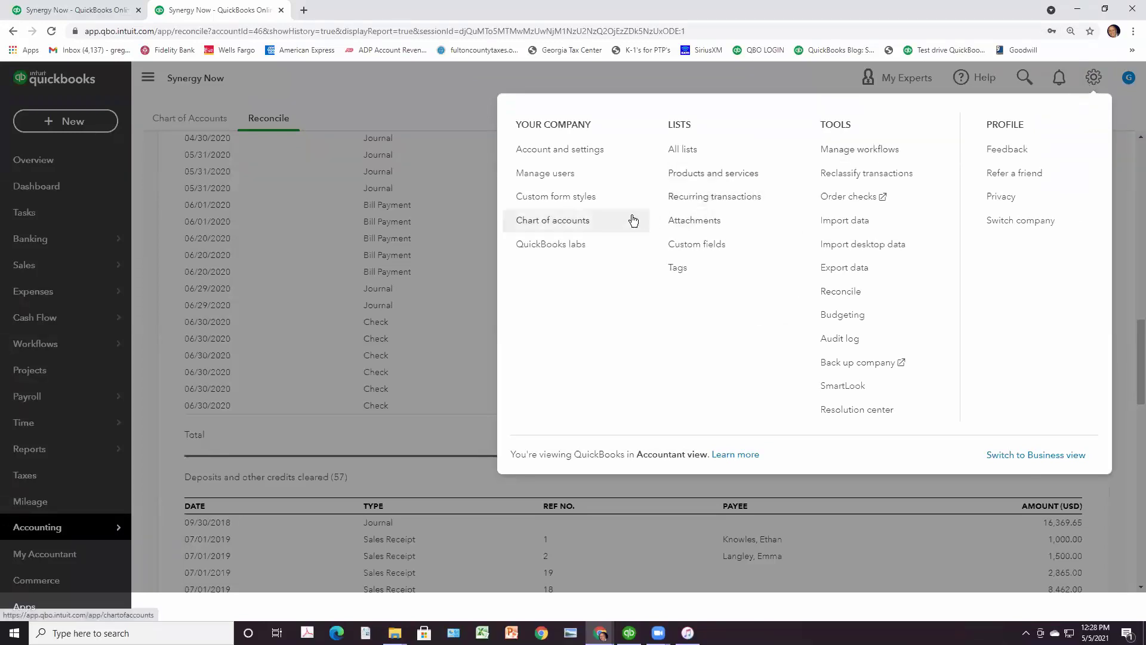
left_click(570, 150)
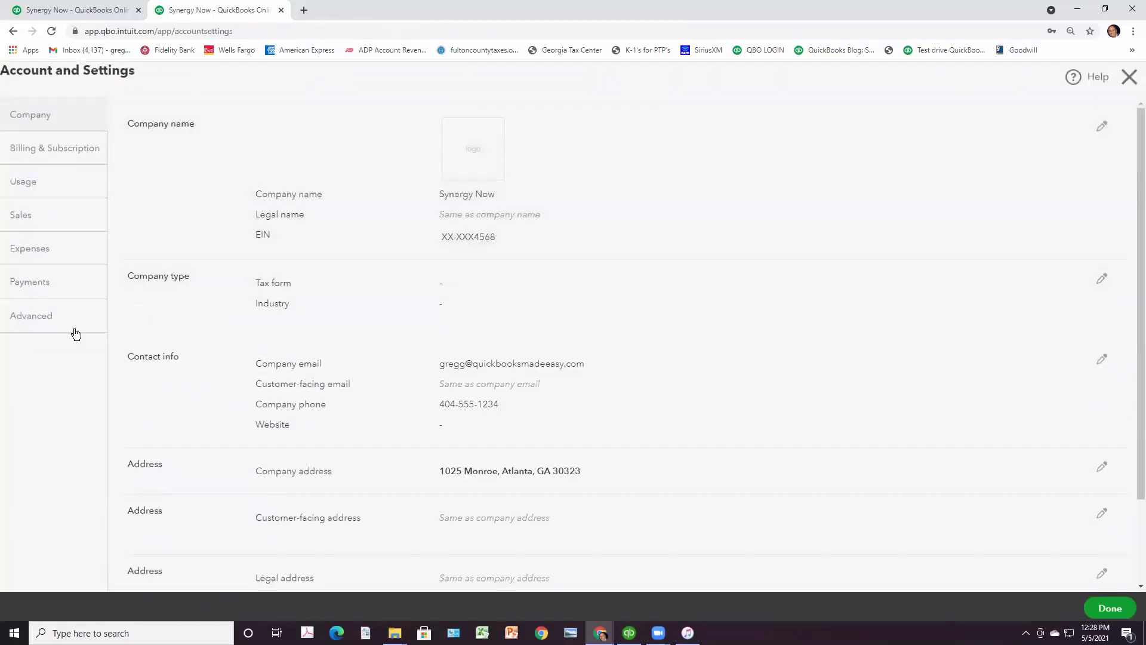
left_click(60, 332)
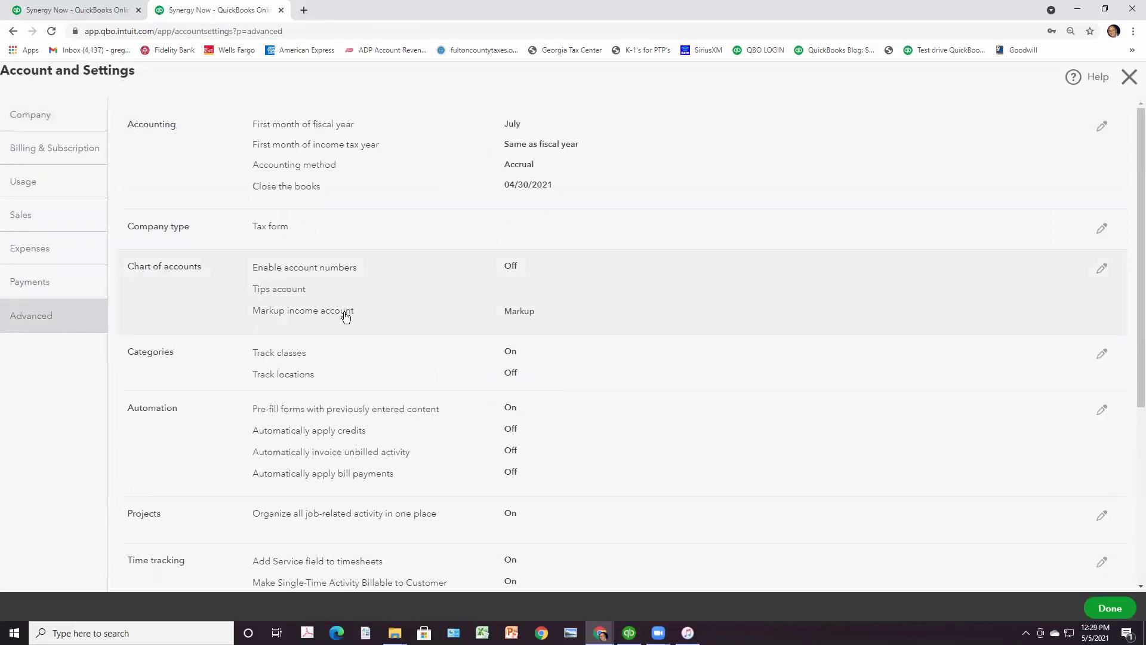
left_click(526, 186)
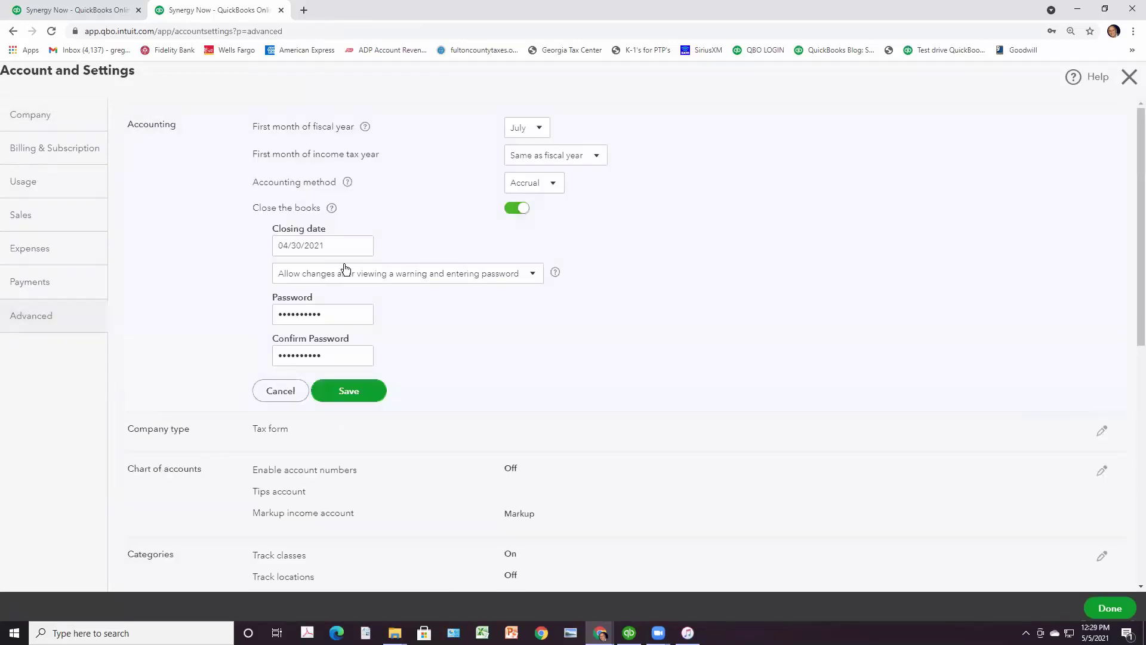
left_click(510, 218)
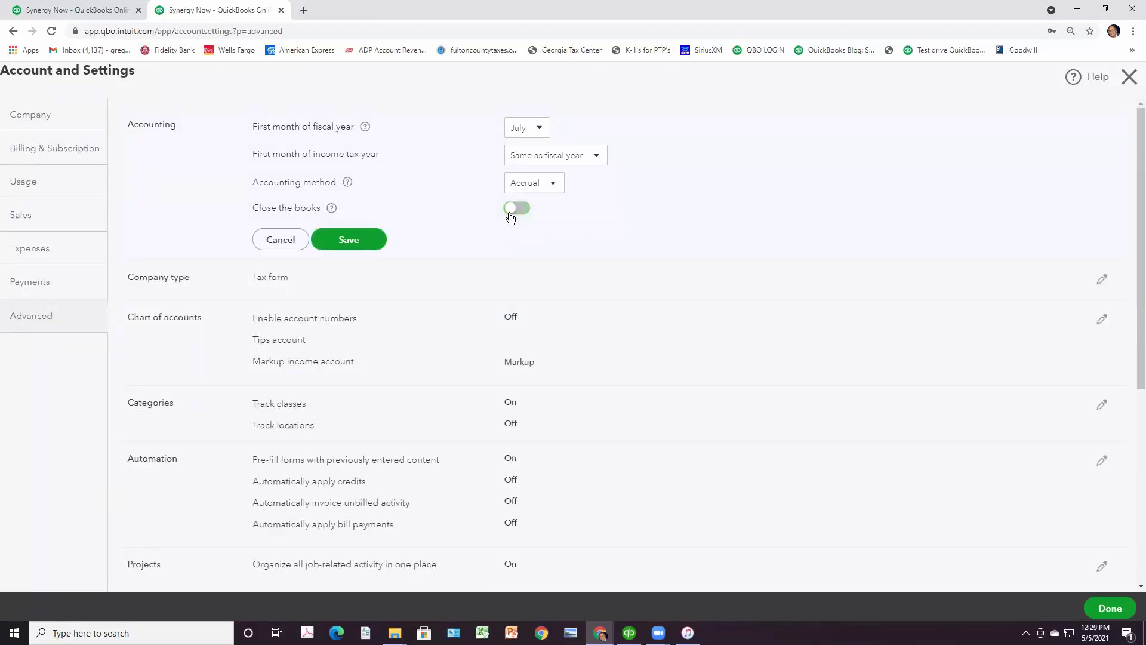
left_click(511, 215)
Step: Set the closing date to 05/31/2021 and save the accounting settings
left_click(315, 246)
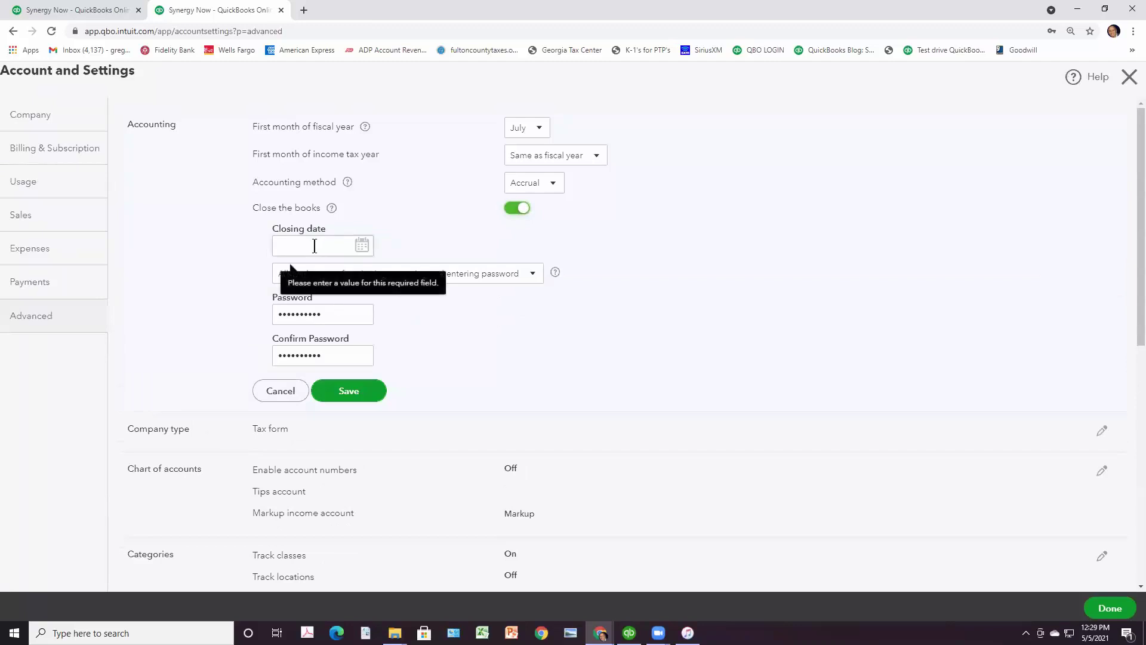
left_click(366, 248)
left_click(363, 248)
left_click(362, 247)
left_click(361, 247)
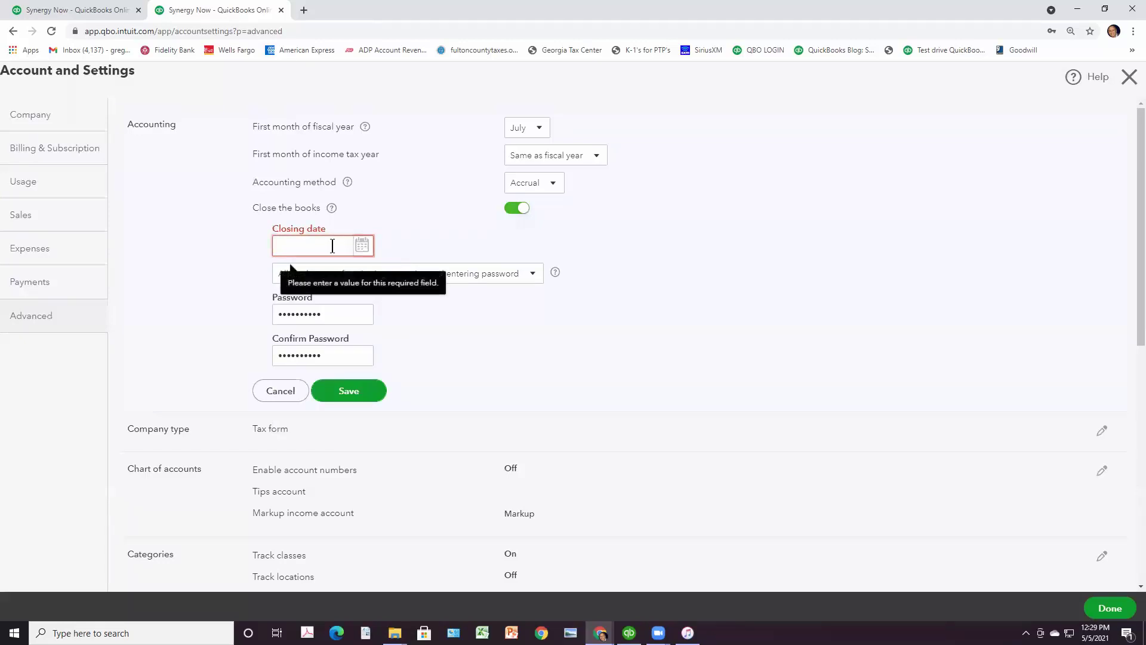
type("05/3")
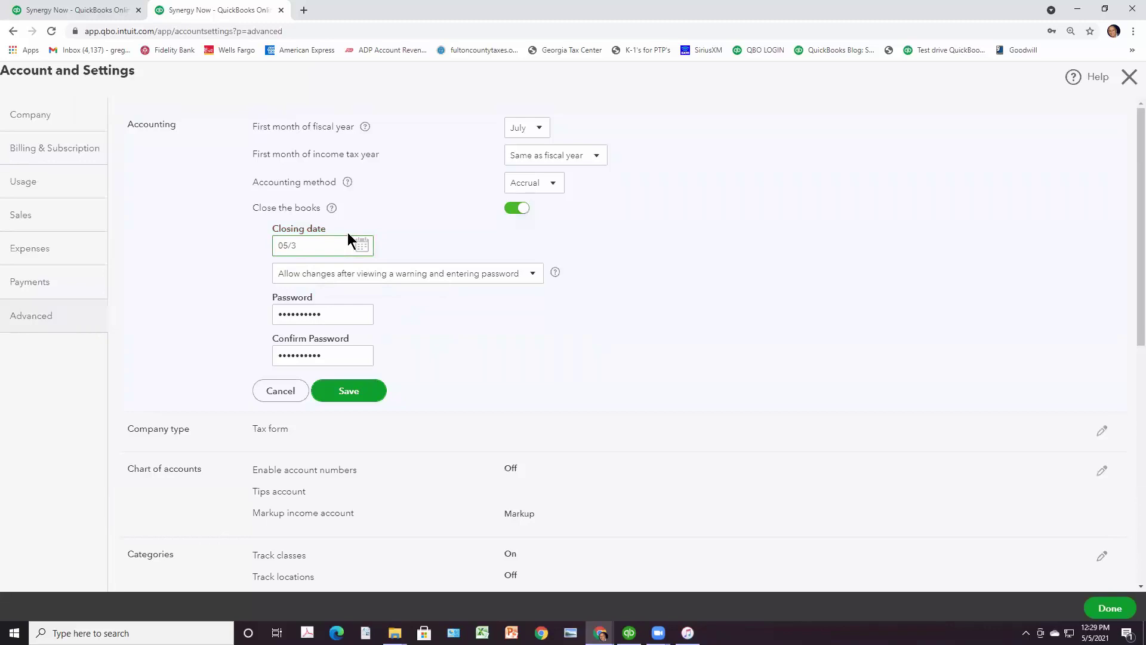
type("1/21")
key("Tab")
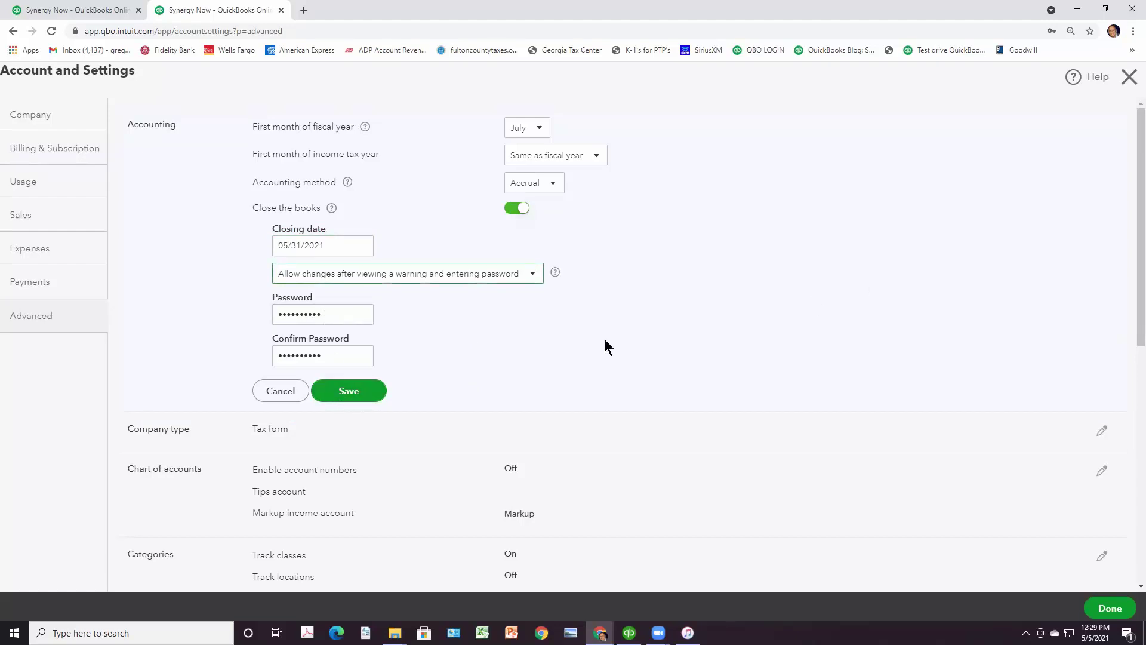
left_click(367, 391)
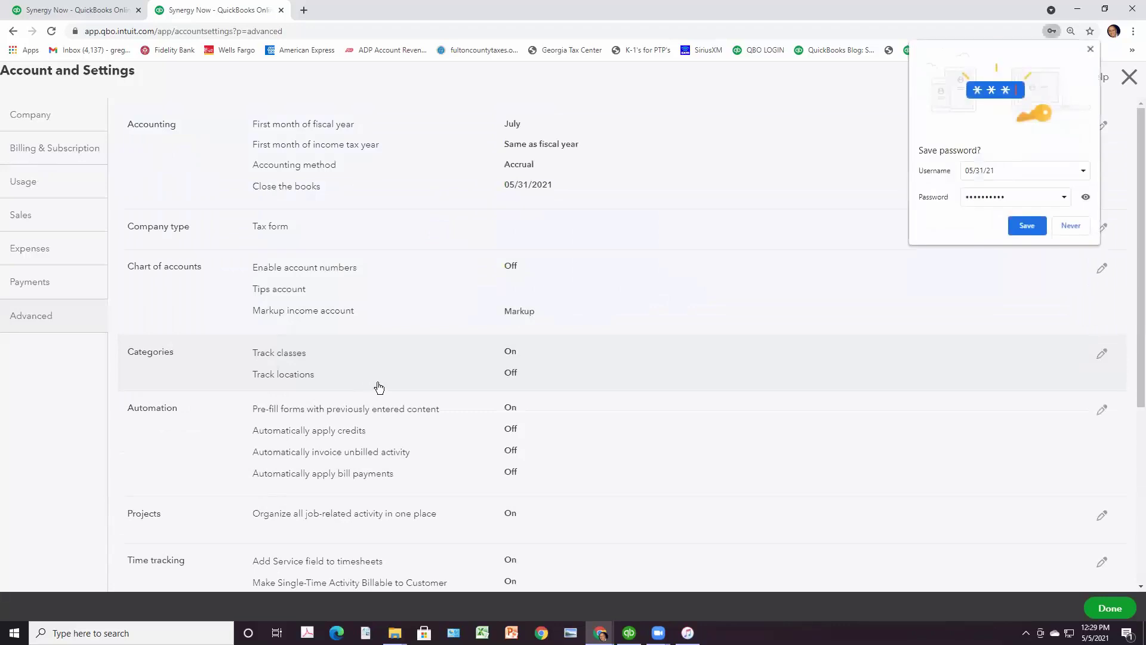
Step: Close the account settings without storing the password in the browser, and go to the Dashboard
left_click(1091, 50)
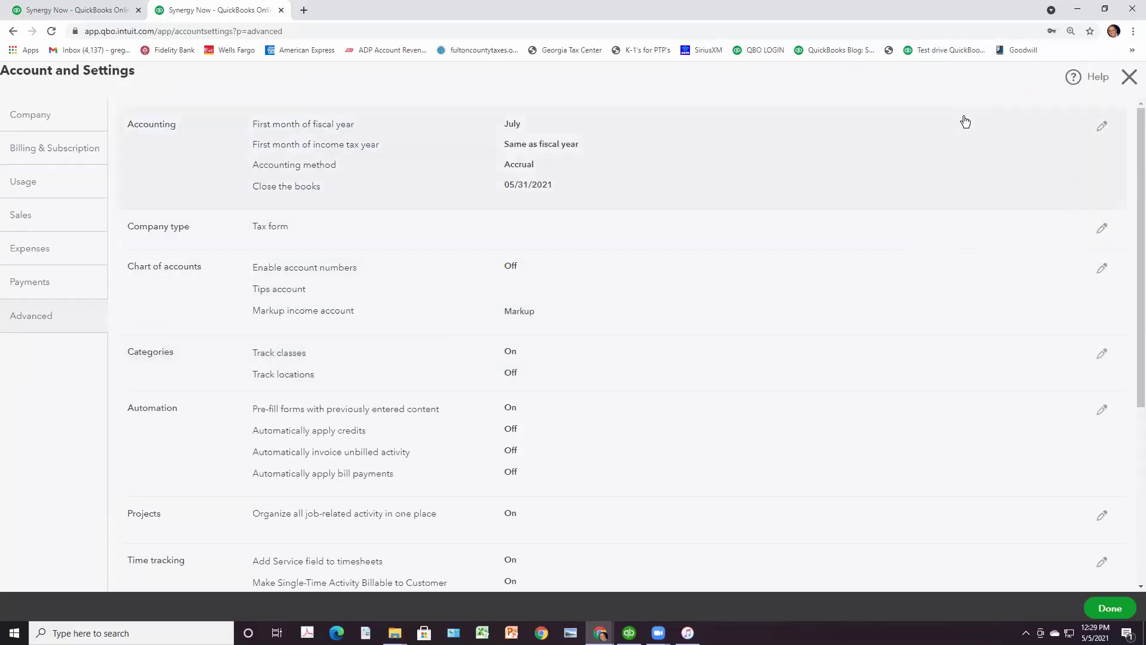
left_click(1128, 80)
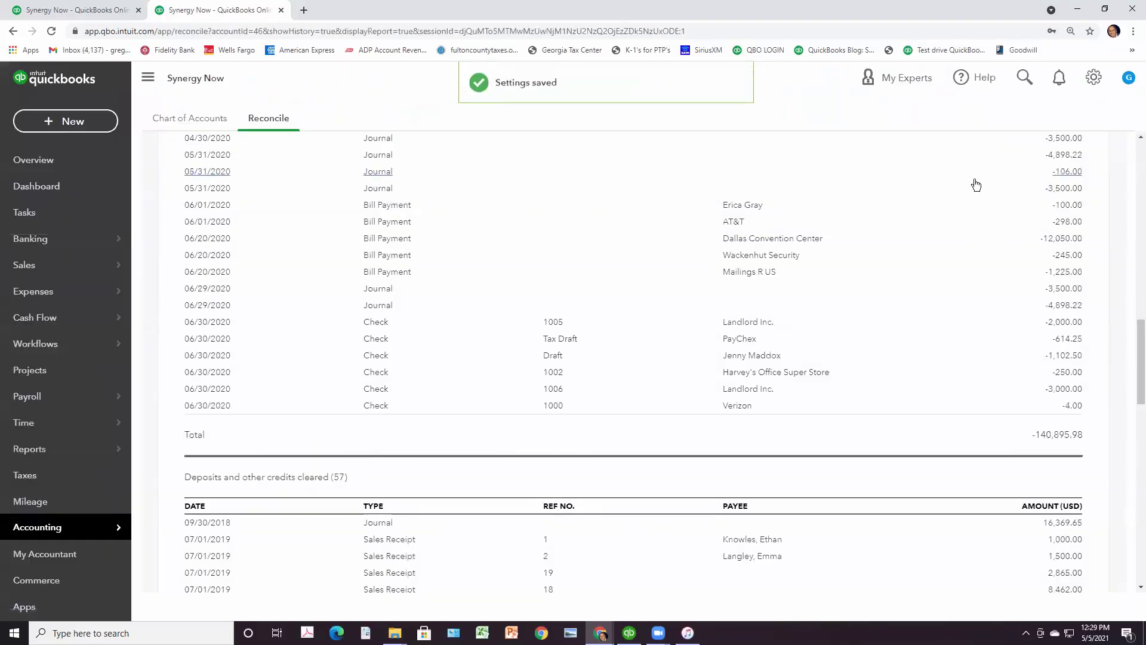
left_click(51, 189)
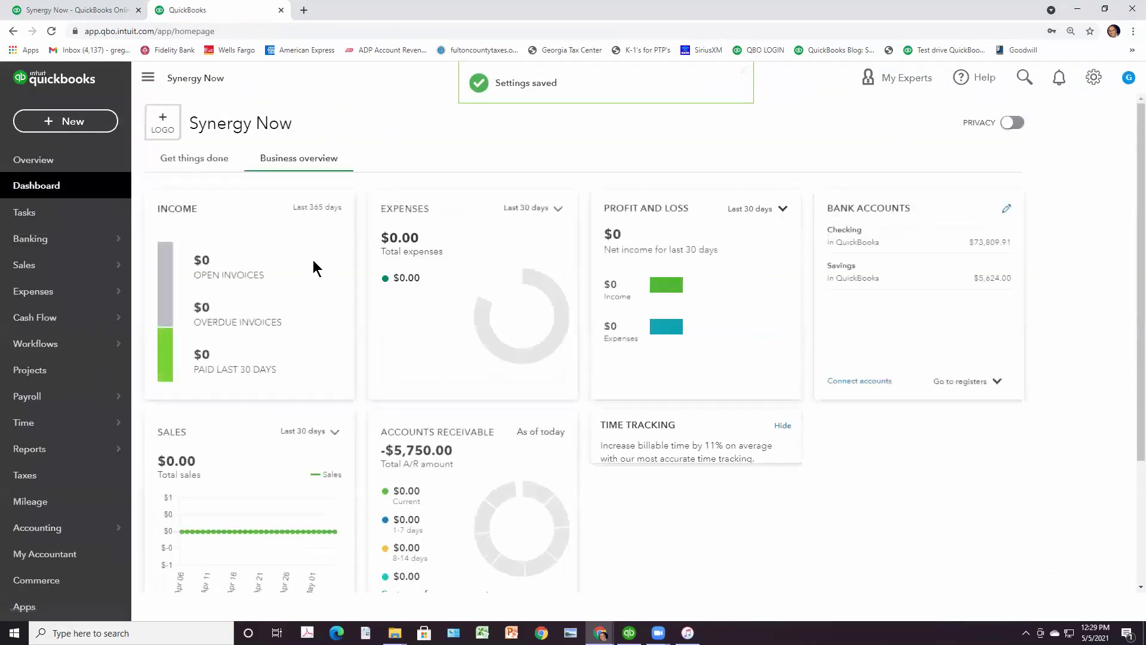